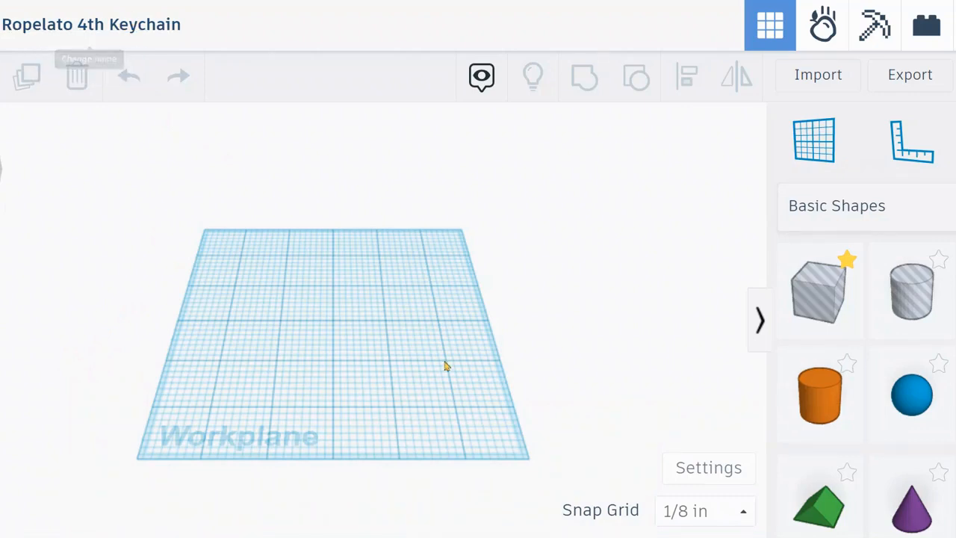
Set the workspace units to inches and the snap grid to 1/16 in
{"action": "left_click", "coordinate": [690, 471]}
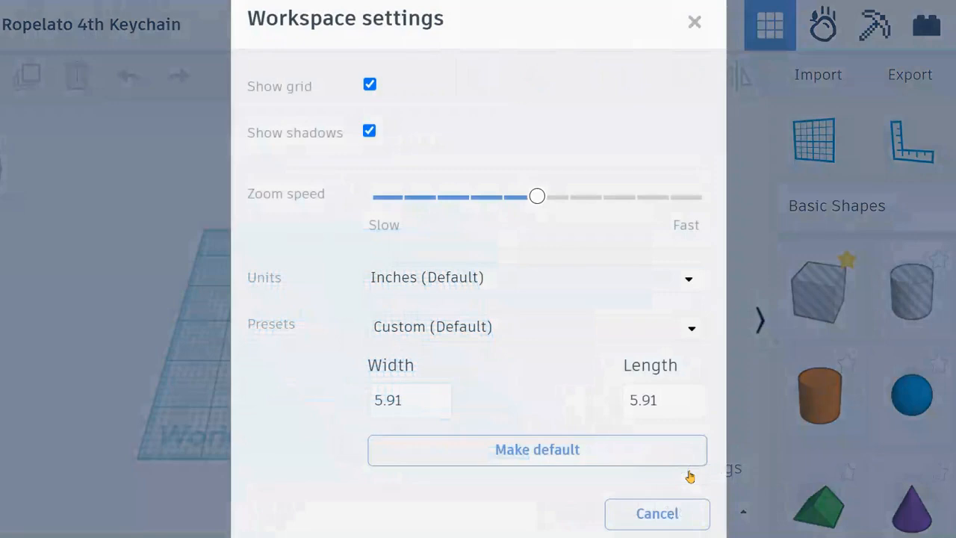
{"action": "left_click", "coordinate": [518, 291]}
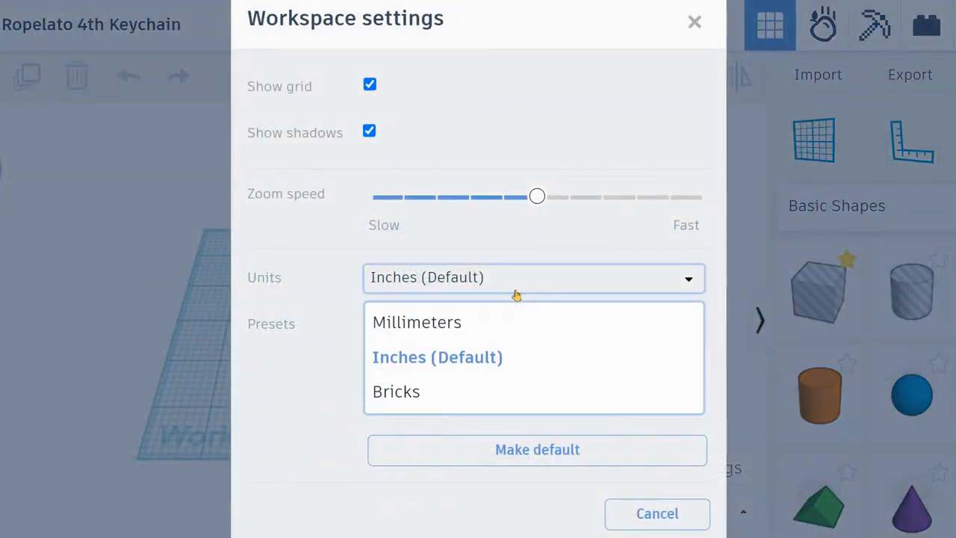
{"action": "left_click", "coordinate": [400, 361]}
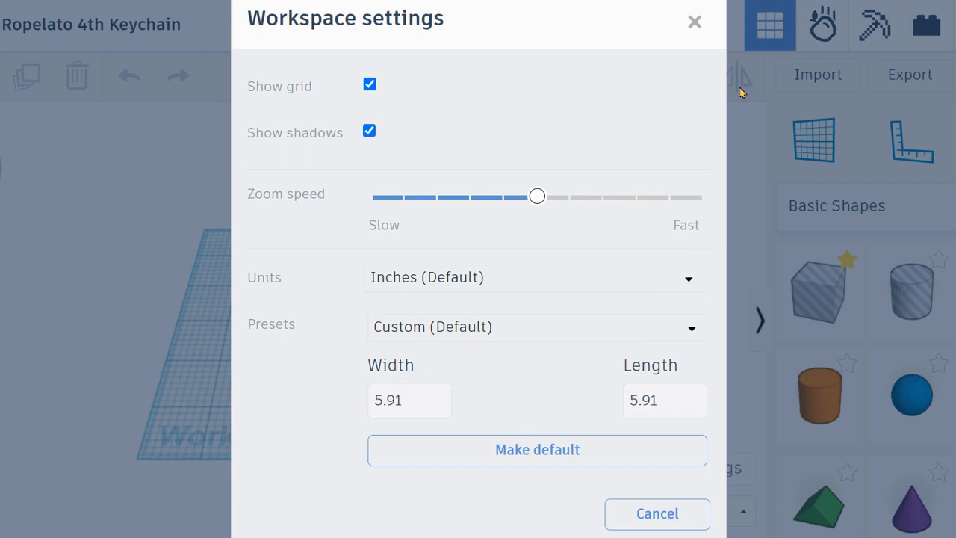
{"action": "left_click", "coordinate": [695, 25]}
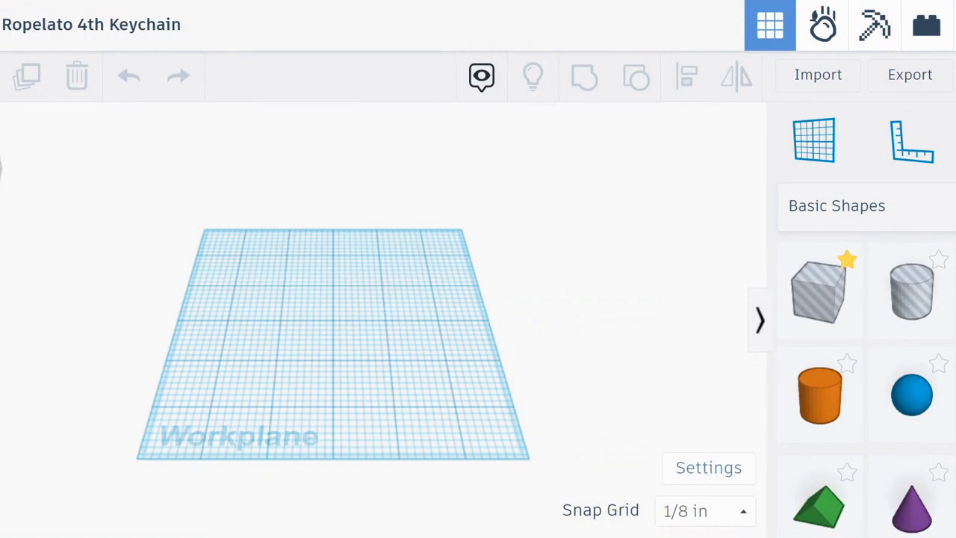
{"action": "left_click", "coordinate": [701, 515]}
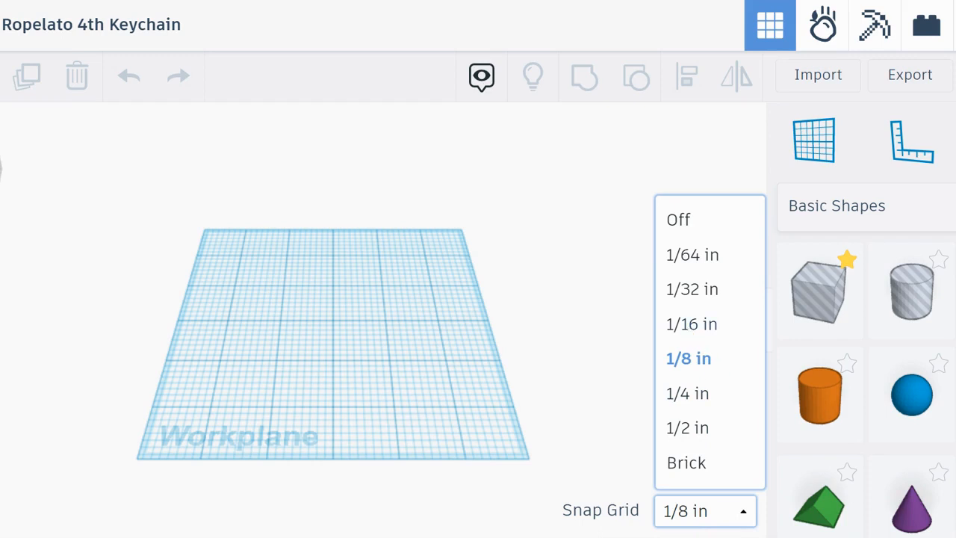
{"action": "left_click", "coordinate": [689, 328]}
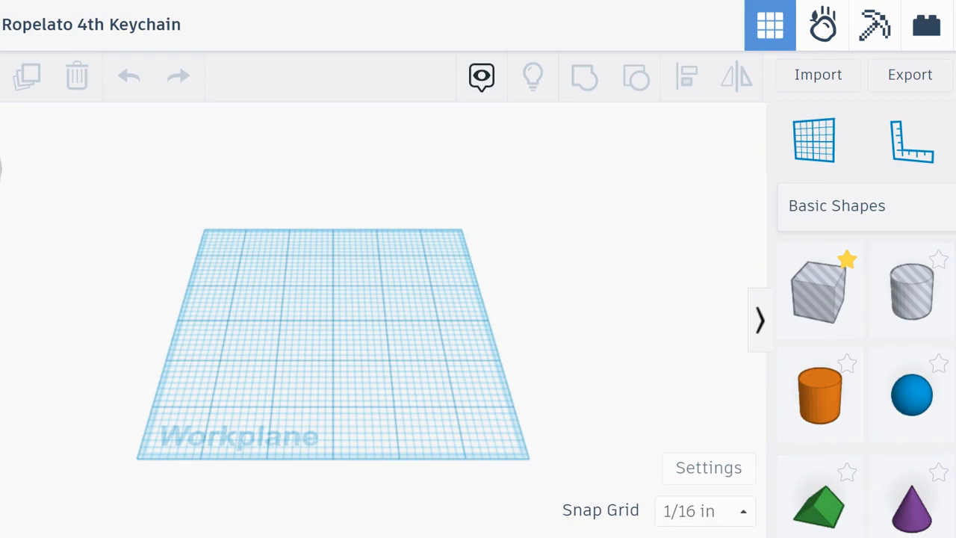
Place a solid red box and a solid orange cylinder side by side on the workplane
{"action": "left_click_drag", "start_coordinate": [818, 292], "coordinate": [251, 324]}
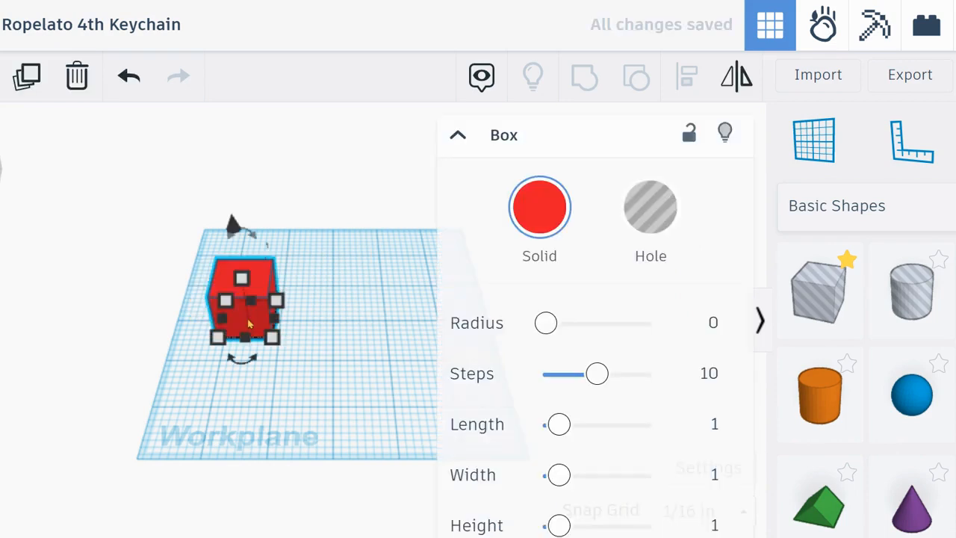
{"action": "left_click_drag", "start_coordinate": [827, 395], "coordinate": [386, 323]}
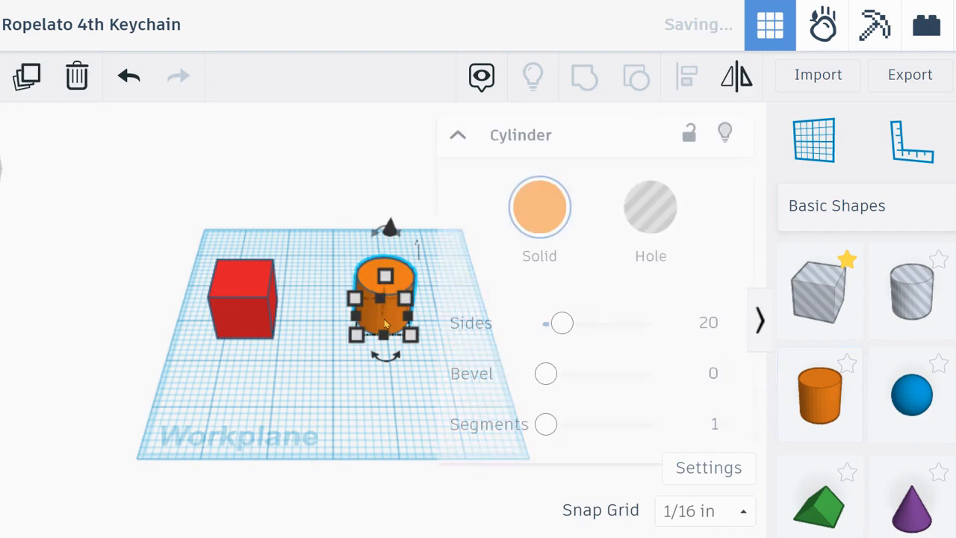
{"action": "left_click", "coordinate": [359, 408]}
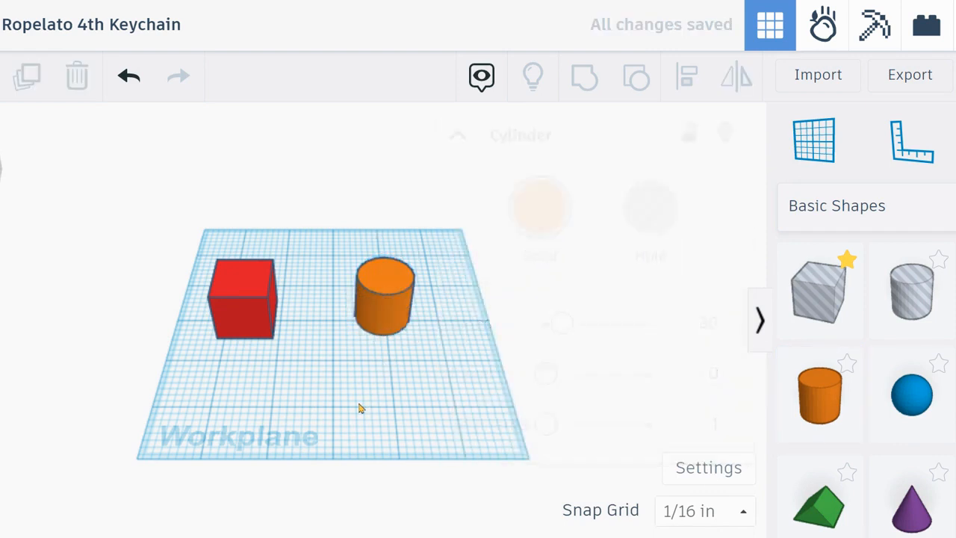
Reduce the red box's height to 1/8 in
{"action": "right_click_drag", "start_coordinate": [380, 411], "coordinate": [378, 398]}
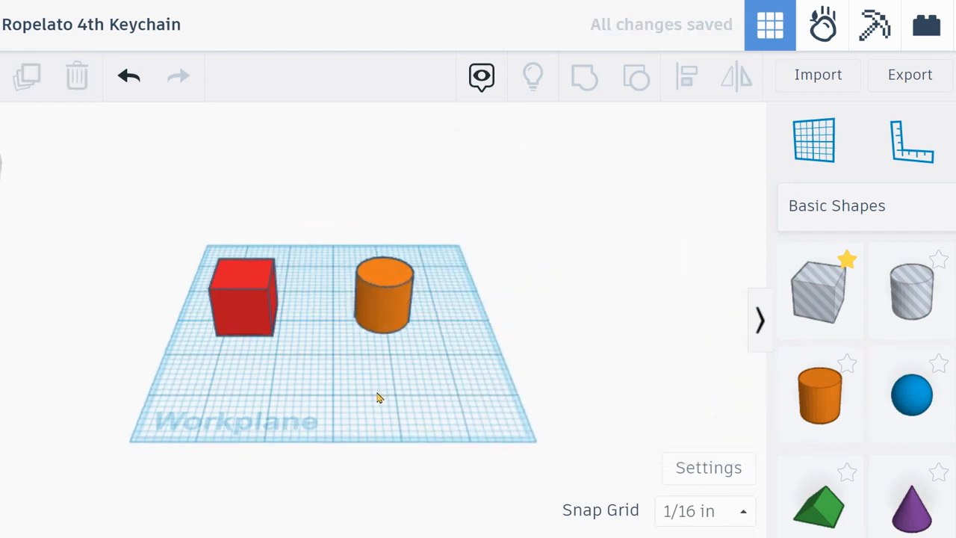
{"action": "scroll", "coordinate": [334, 383], "scroll_direction": "up", "scroll_amount": 1}
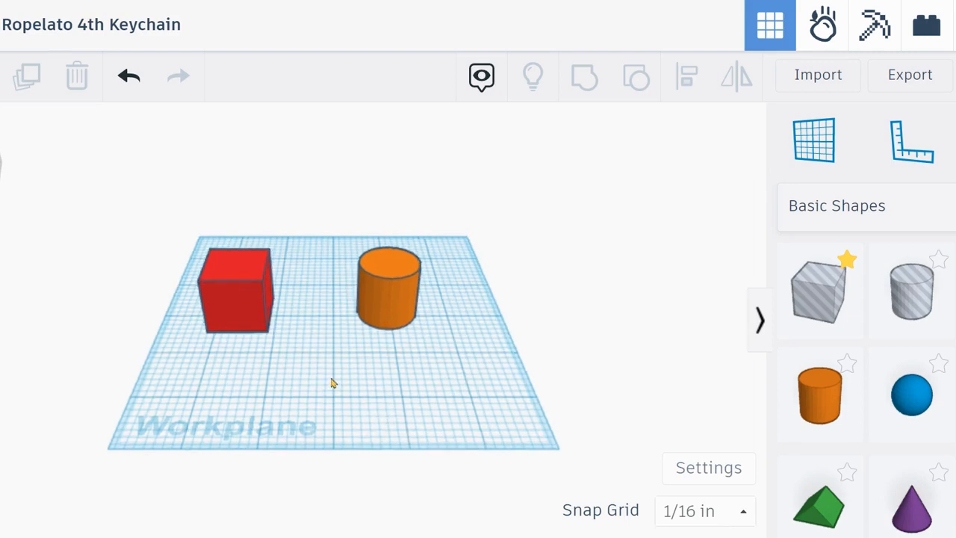
{"action": "scroll", "coordinate": [330, 389], "scroll_direction": "up", "scroll_amount": 2}
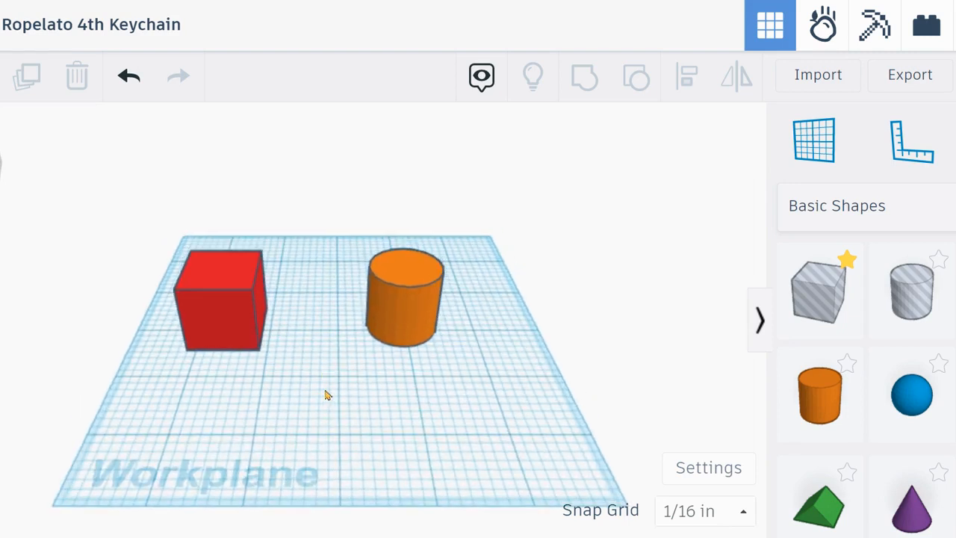
{"action": "scroll", "coordinate": [362, 430], "scroll_direction": "up", "scroll_amount": 1}
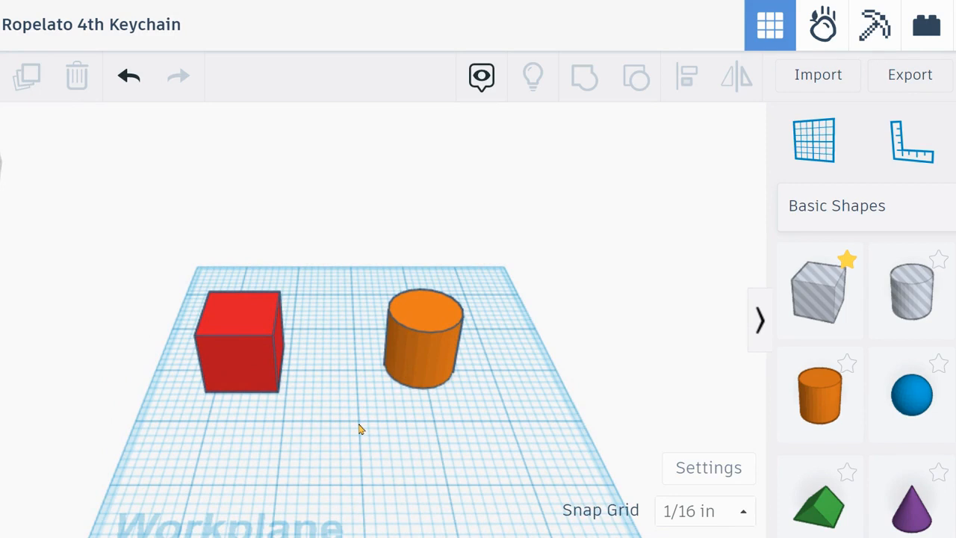
{"action": "left_click", "coordinate": [245, 325]}
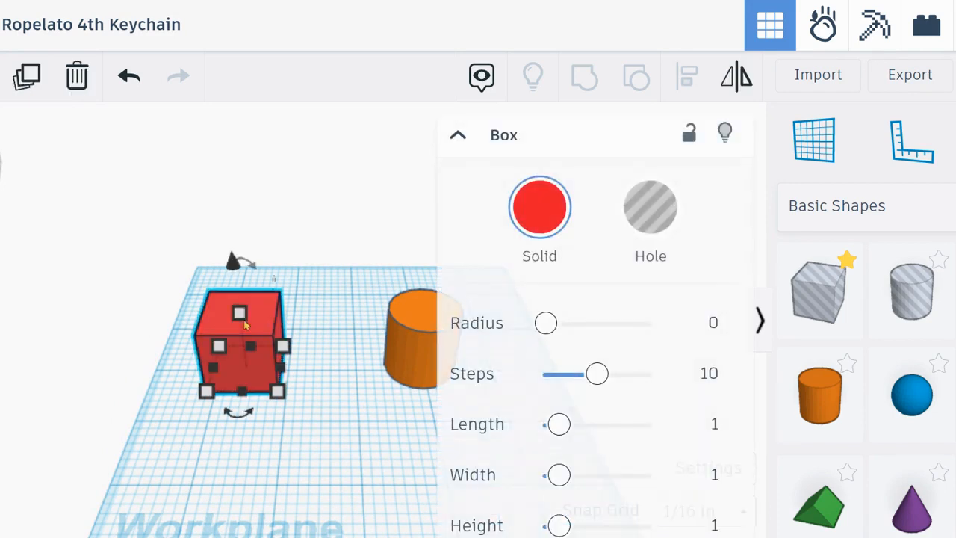
{"action": "left_click", "coordinate": [374, 422]}
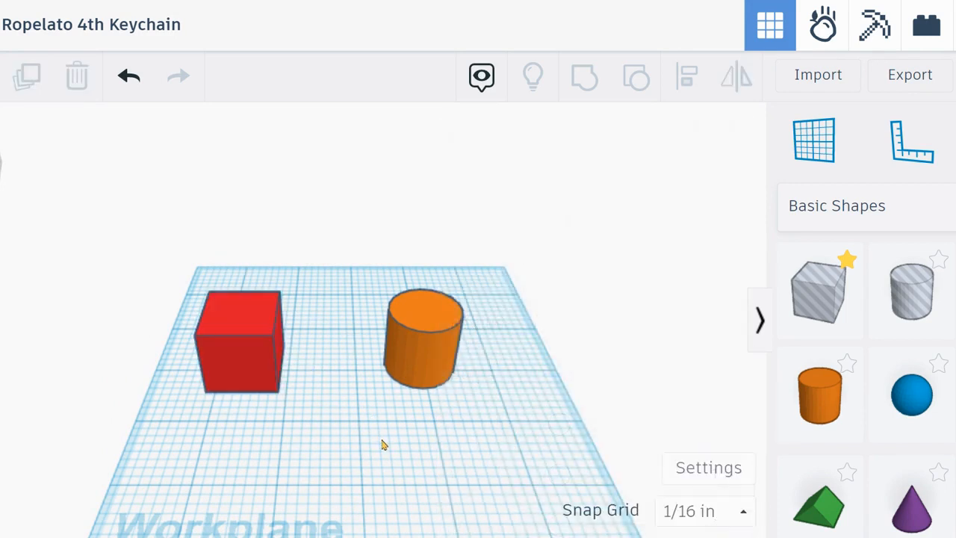
{"action": "left_click", "coordinate": [259, 355]}
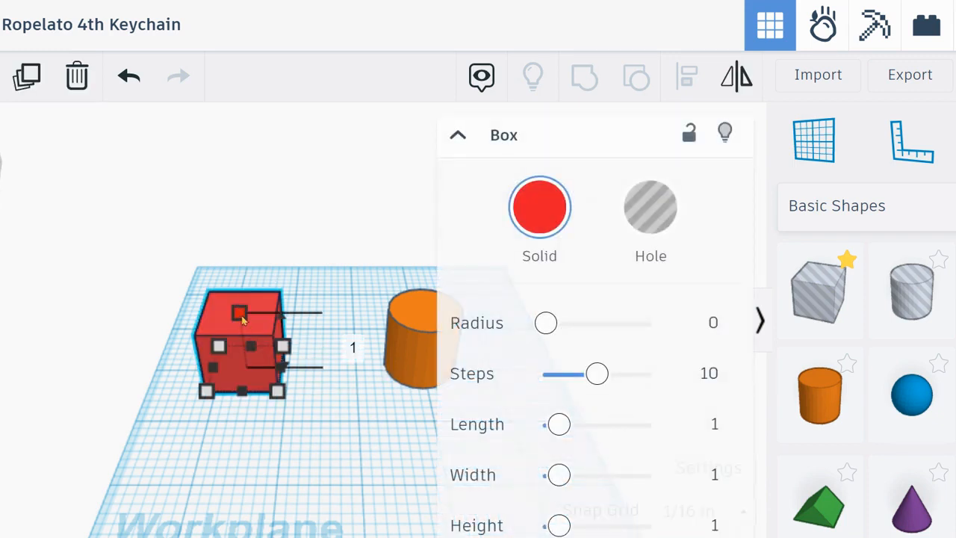
{"action": "left_click_drag", "start_coordinate": [241, 318], "coordinate": [254, 366]}
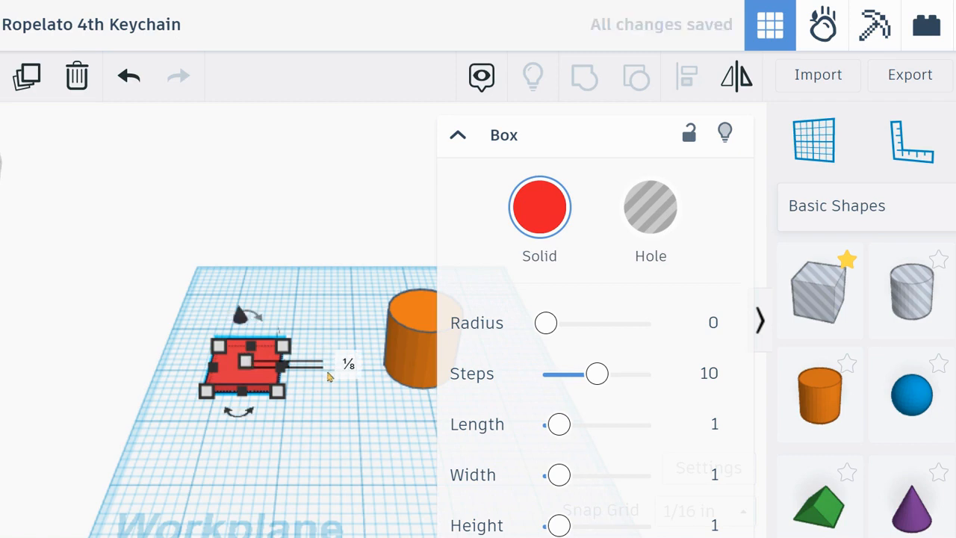
{"action": "left_click", "coordinate": [395, 407]}
Set the orange cylinder's height to .125 in
{"action": "left_click", "coordinate": [415, 340]}
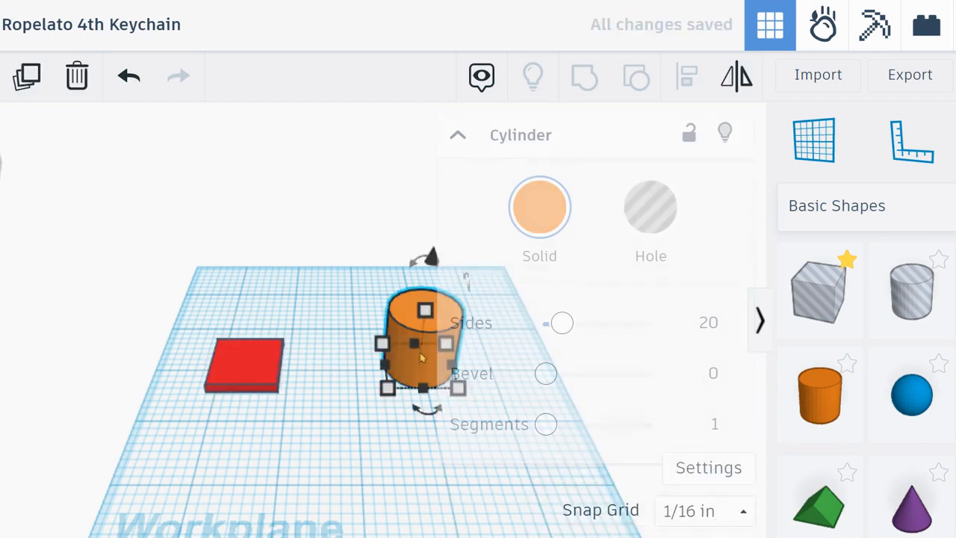
{"action": "middle_click_drag", "start_coordinate": [352, 426], "coordinate": [198, 417]}
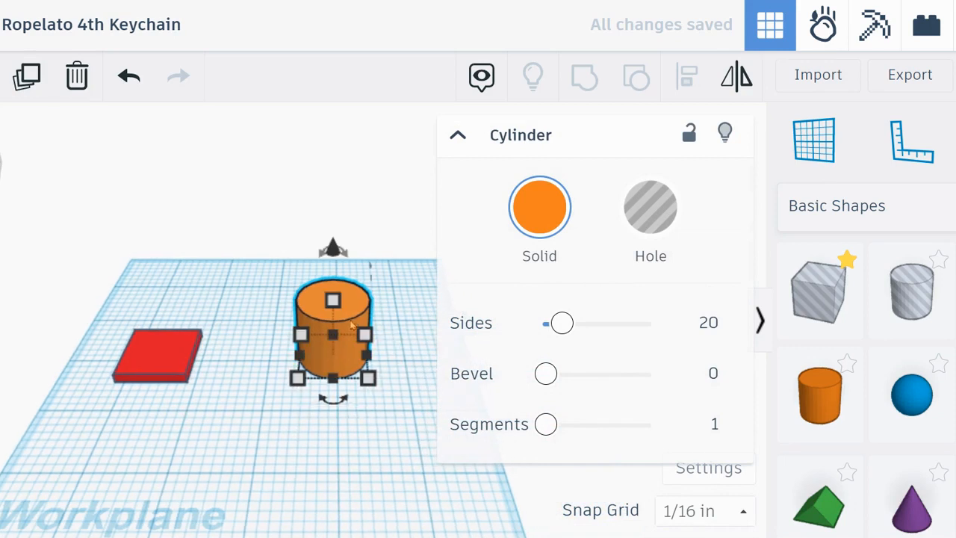
{"action": "left_click", "coordinate": [457, 135]}
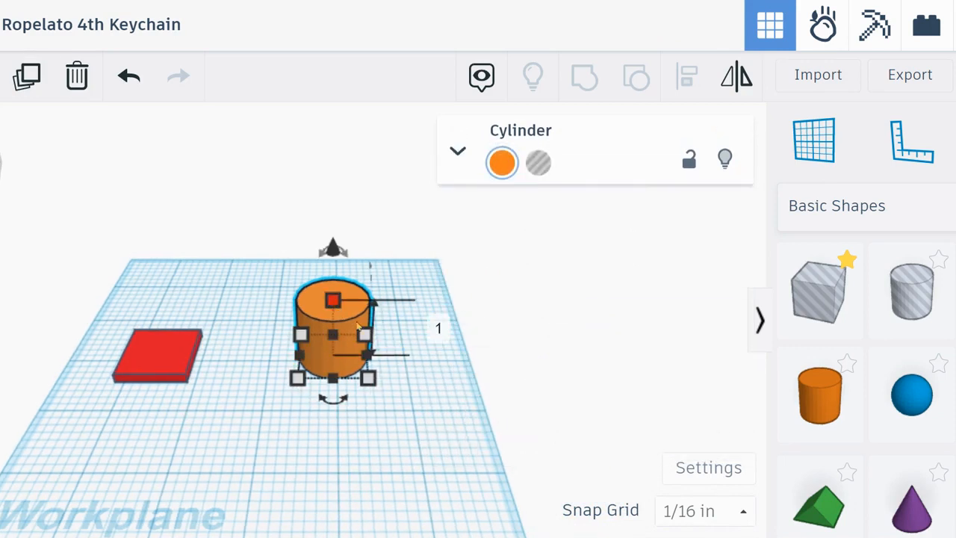
{"action": "left_click", "coordinate": [439, 328]}
{"action": "key", "text": "BackSpace"}
{"action": "type", "text": "."}
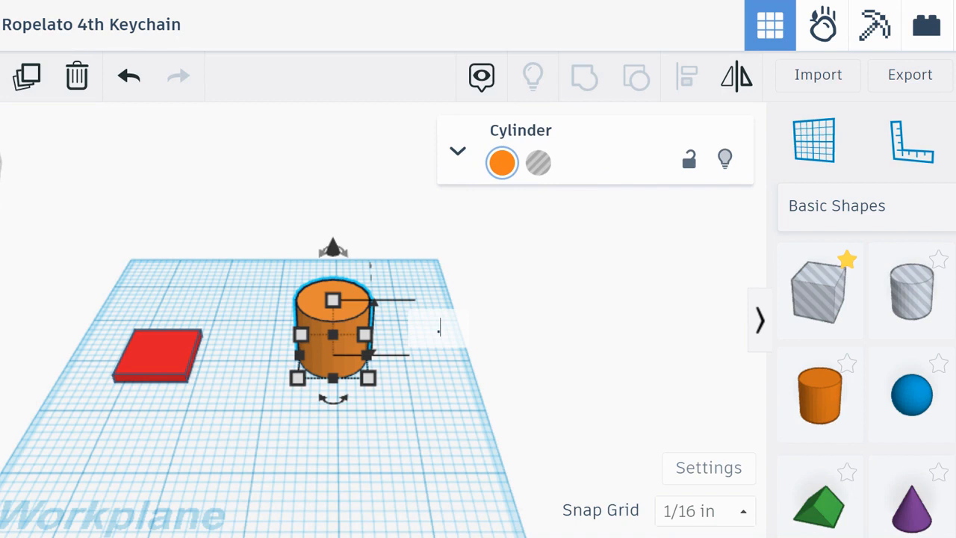
{"action": "type", "text": "125"}
{"action": "key", "text": "Return"}
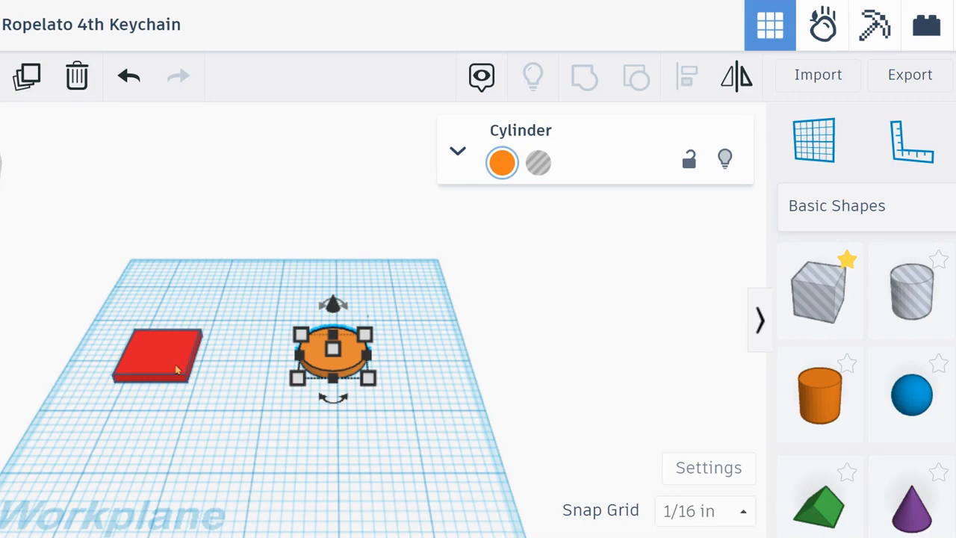
Resize the red box's base to 2 in wide and 1.5 in deep
{"action": "left_click", "coordinate": [177, 370]}
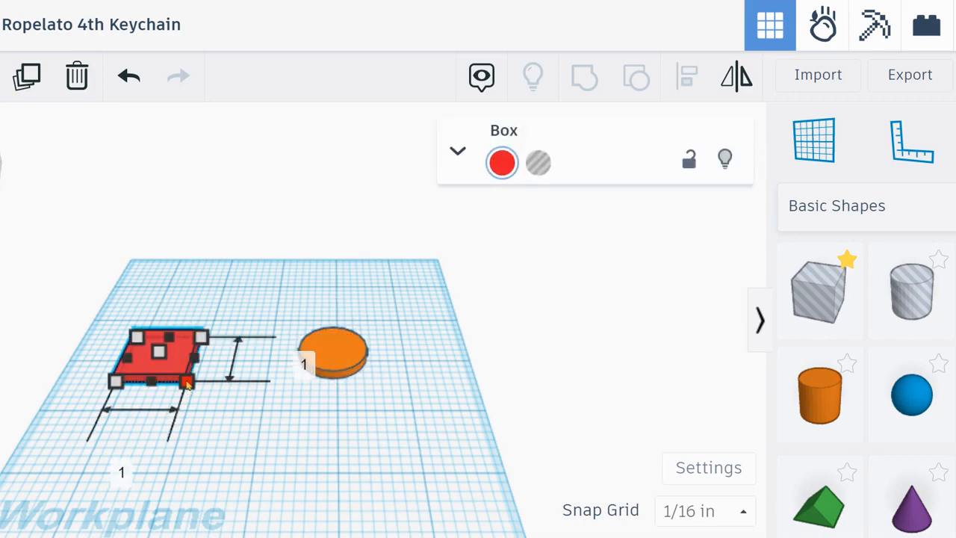
{"action": "left_click", "coordinate": [295, 366]}
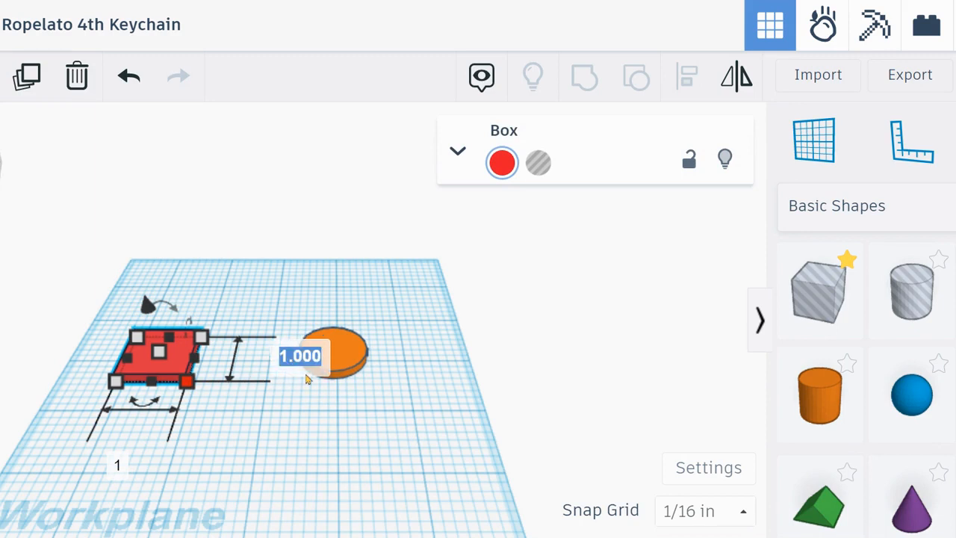
{"action": "type", "text": "1.5"}
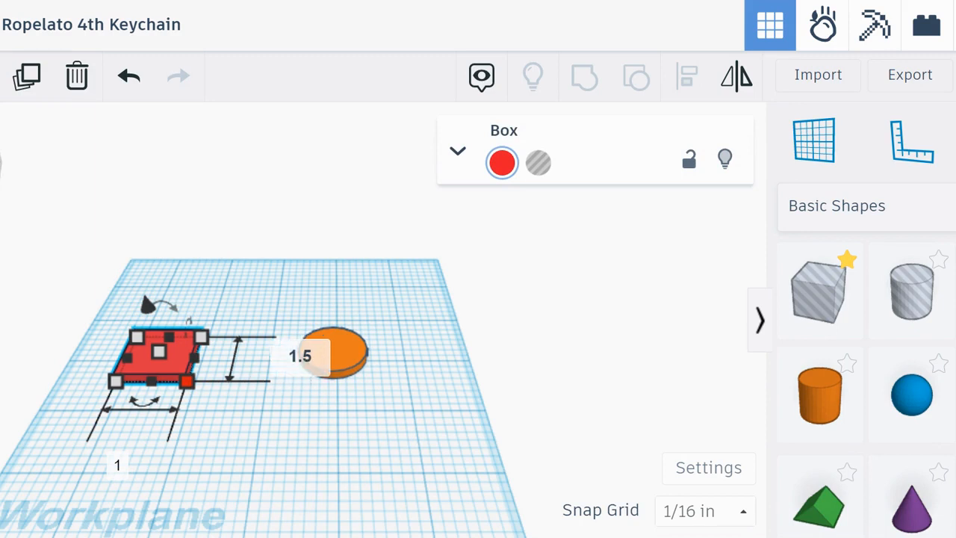
{"action": "key", "text": "Return"}
{"action": "left_click", "coordinate": [105, 502]}
{"action": "type", "text": "2"}
{"action": "key", "text": "Return"}
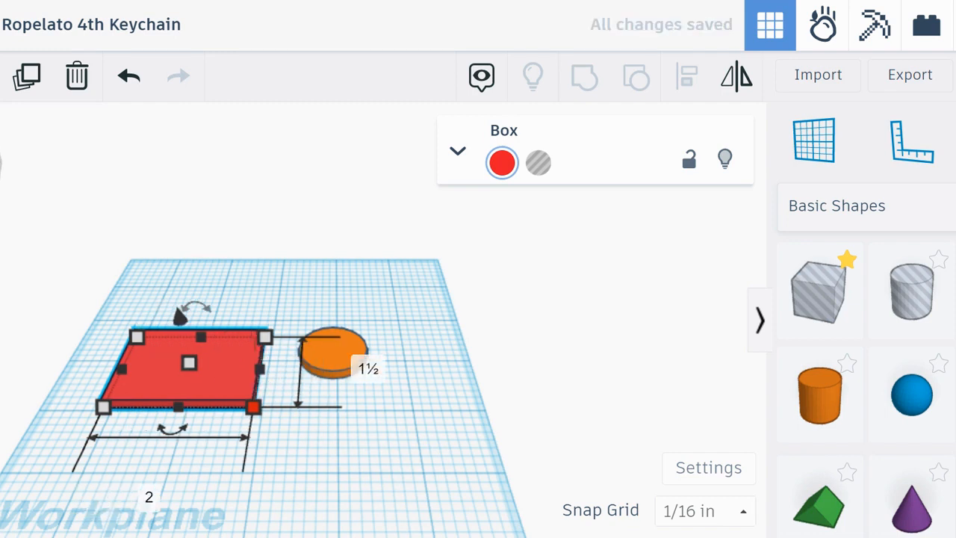
Resize the orange cylinder to 2 in in both width and depth
{"action": "left_click", "coordinate": [333, 358]}
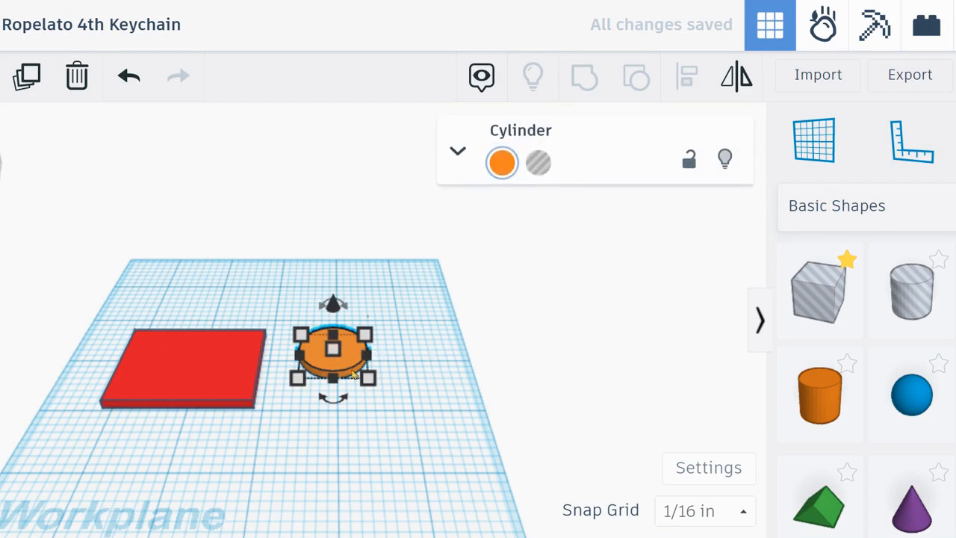
{"action": "left_click", "coordinate": [471, 354]}
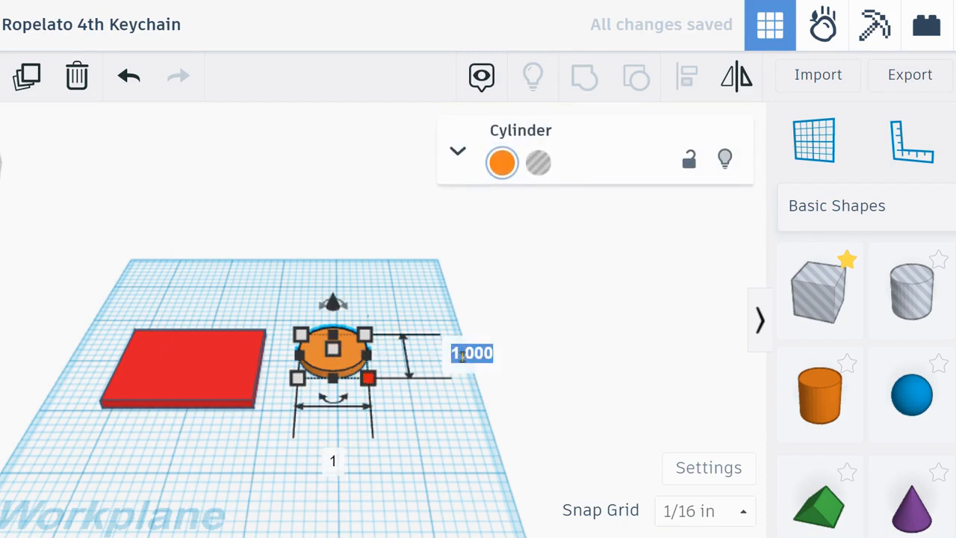
{"action": "type", "text": "2"}
{"action": "key", "text": "Return"}
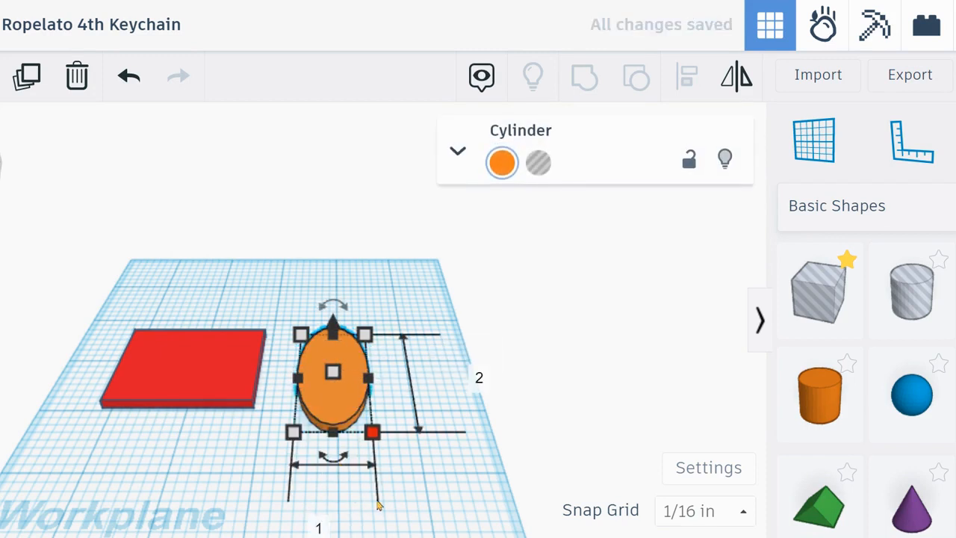
{"action": "left_click", "coordinate": [320, 529]}
{"action": "type", "text": "2"}
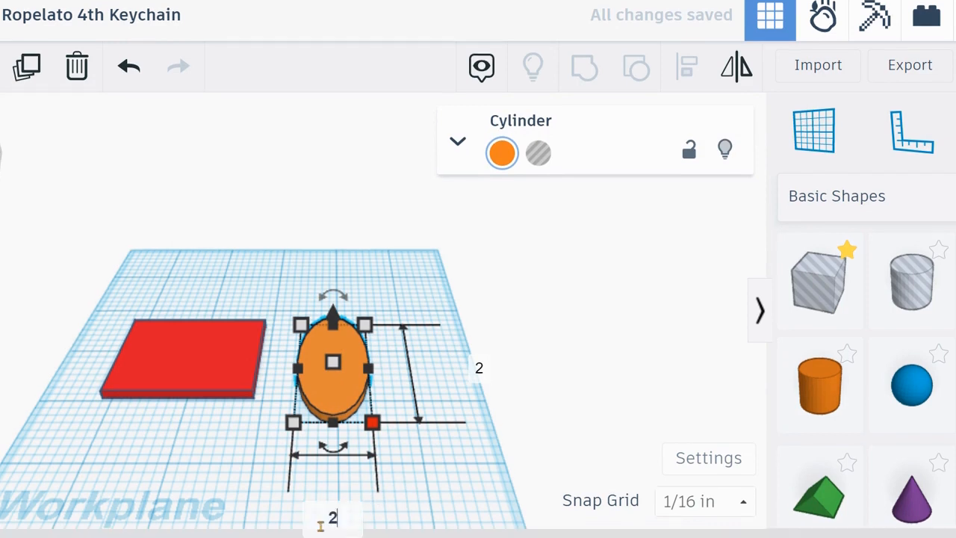
{"action": "key", "text": "Return"}
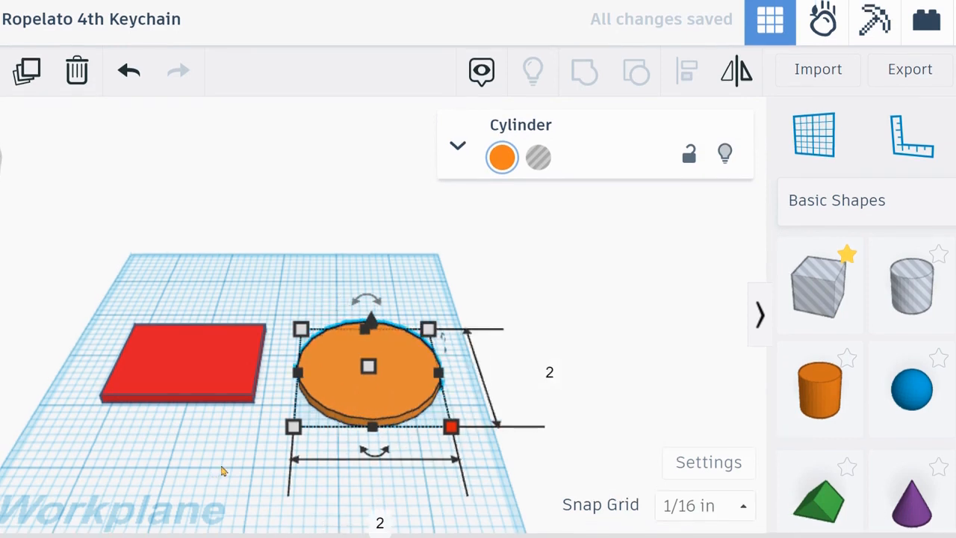
Place a hole box behind the orange disc and a hole cylinder at the workplane's edge beside the disc
{"action": "left_click", "coordinate": [249, 389]}
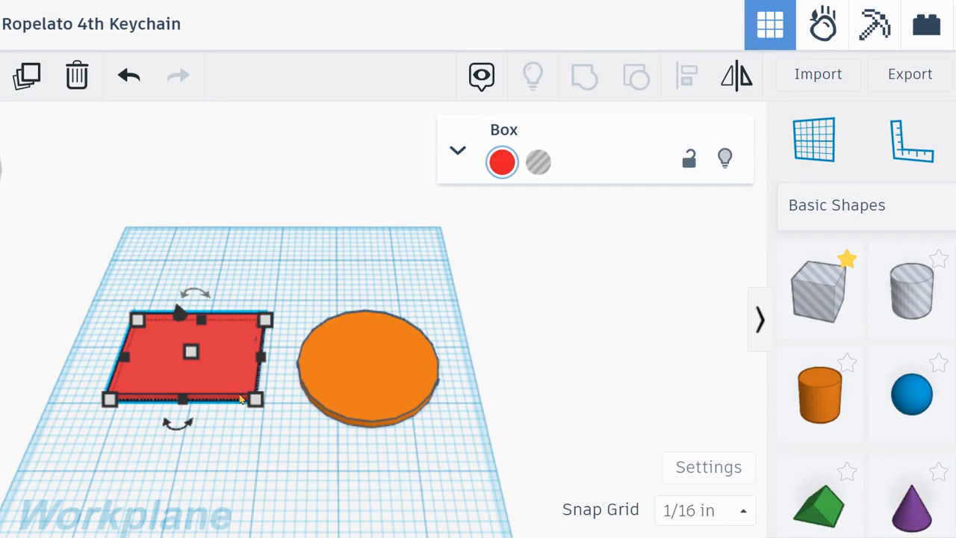
{"action": "right_click_drag", "start_coordinate": [307, 434], "coordinate": [248, 403]}
{"action": "right_click_drag", "start_coordinate": [287, 446], "coordinate": [312, 391]}
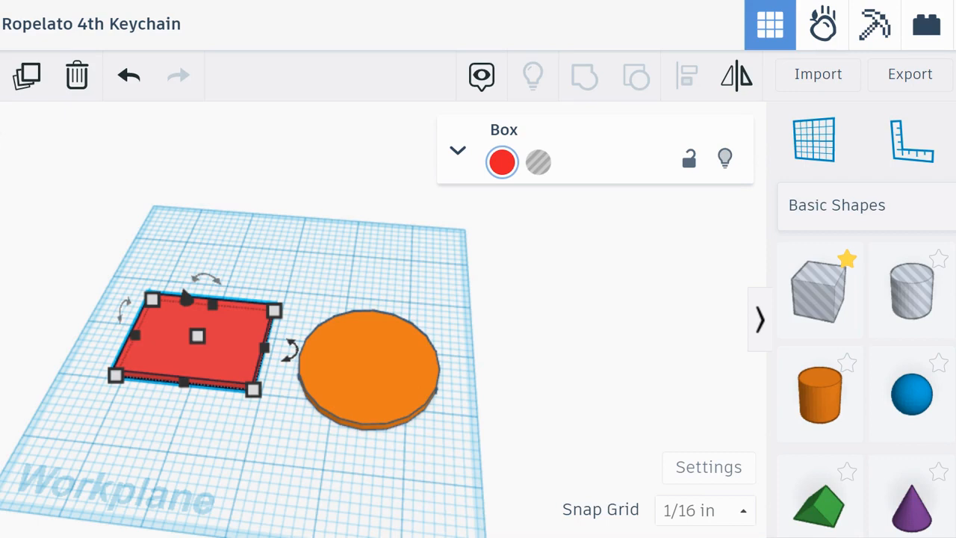
{"action": "key", "text": "Escape"}
{"action": "left_click", "coordinate": [349, 272]}
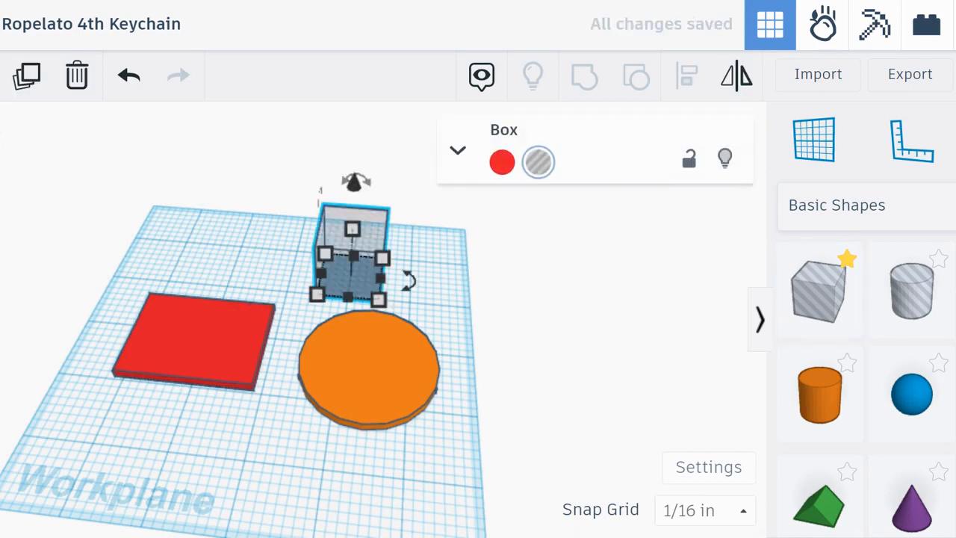
{"action": "left_click", "coordinate": [911, 289]}
{"action": "left_click", "coordinate": [458, 328]}
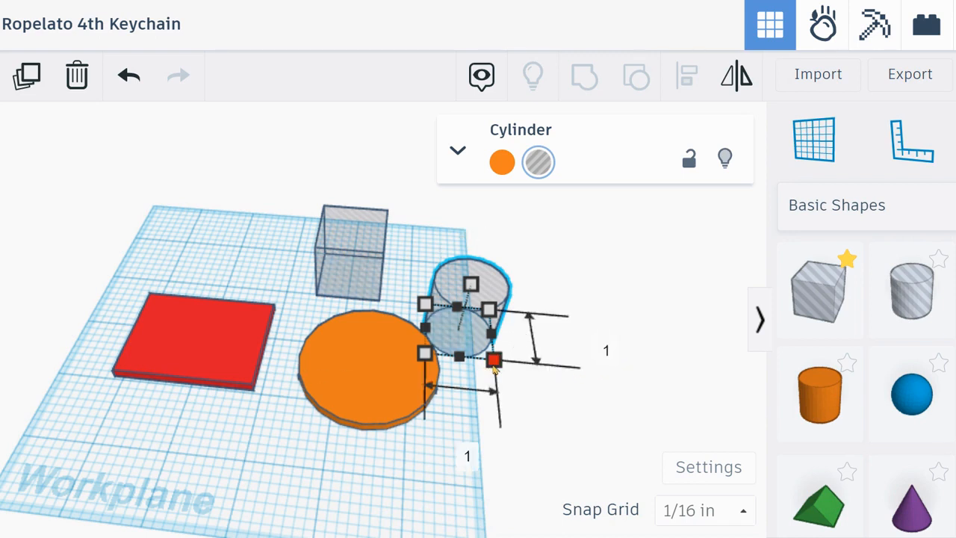
Resize the hole cylinder's base to 1.875 in in both width and depth
{"action": "left_click", "coordinate": [464, 449]}
{"action": "type", "text": "1.875"}
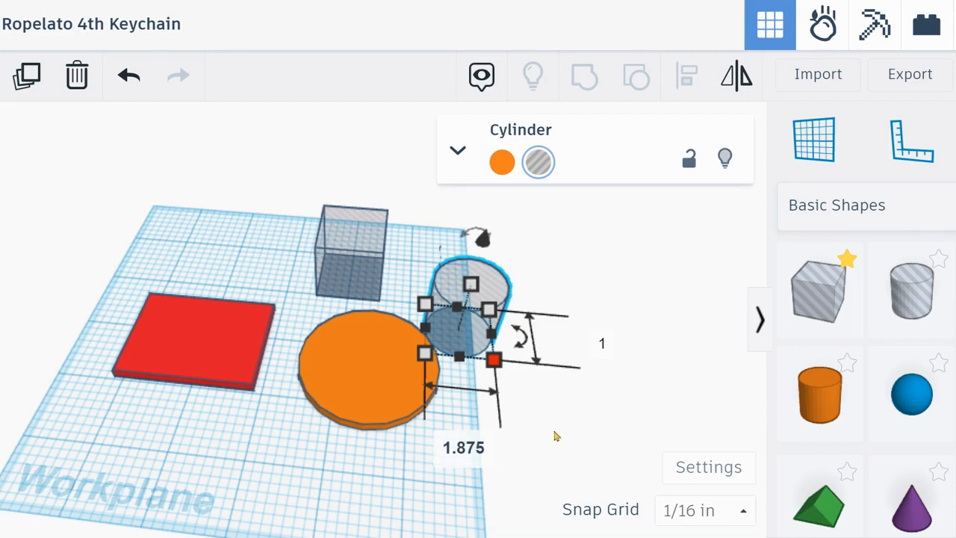
{"action": "key", "text": "Tab"}
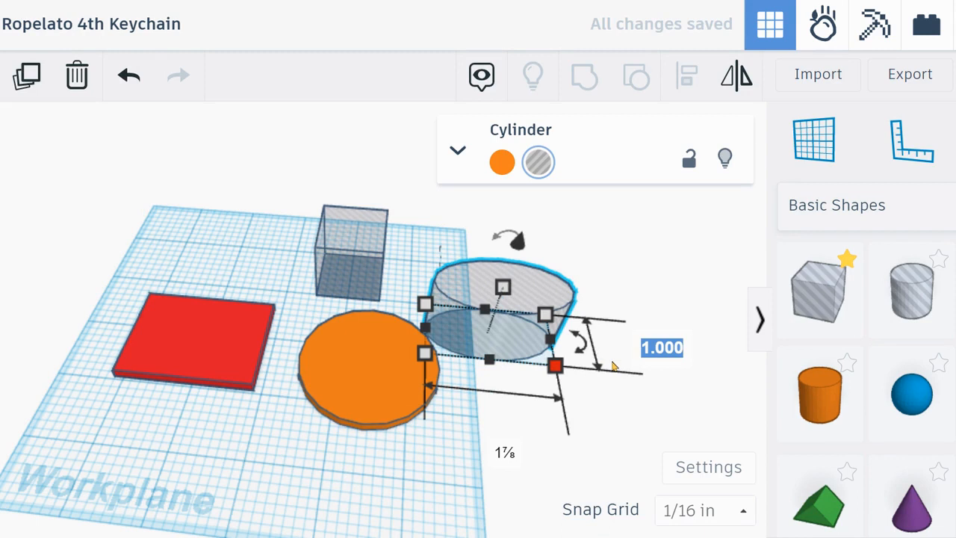
{"action": "type", "text": "1.875"}
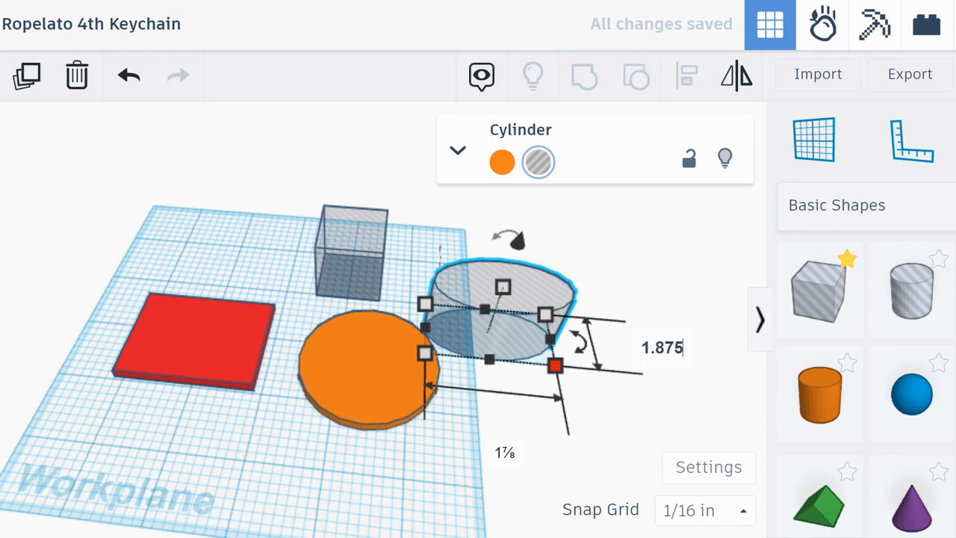
{"action": "key", "text": "Return"}
Resize the hole box's base to 1.875 in wide and 1.375 in deep
{"action": "left_click", "coordinate": [340, 281]}
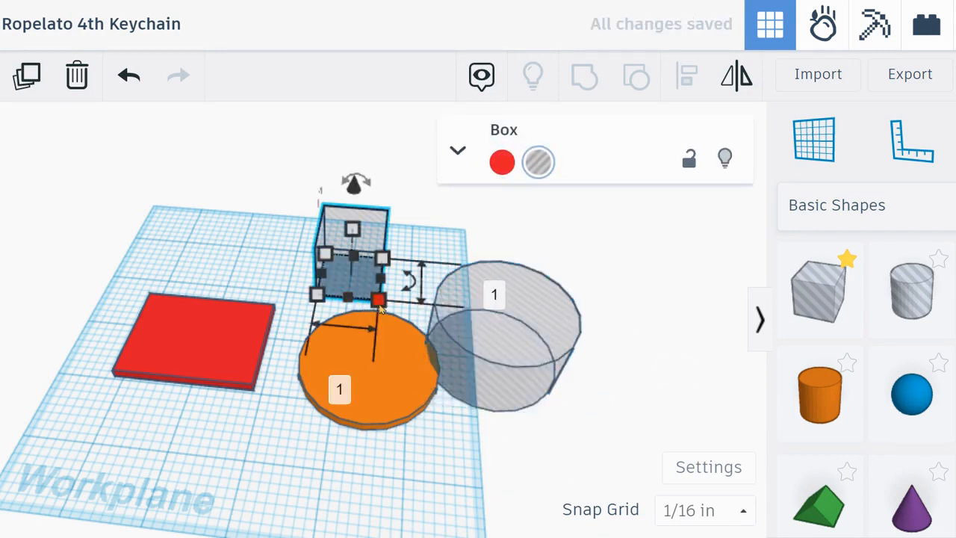
{"action": "left_click", "coordinate": [339, 387]}
{"action": "type", "text": "1.875"}
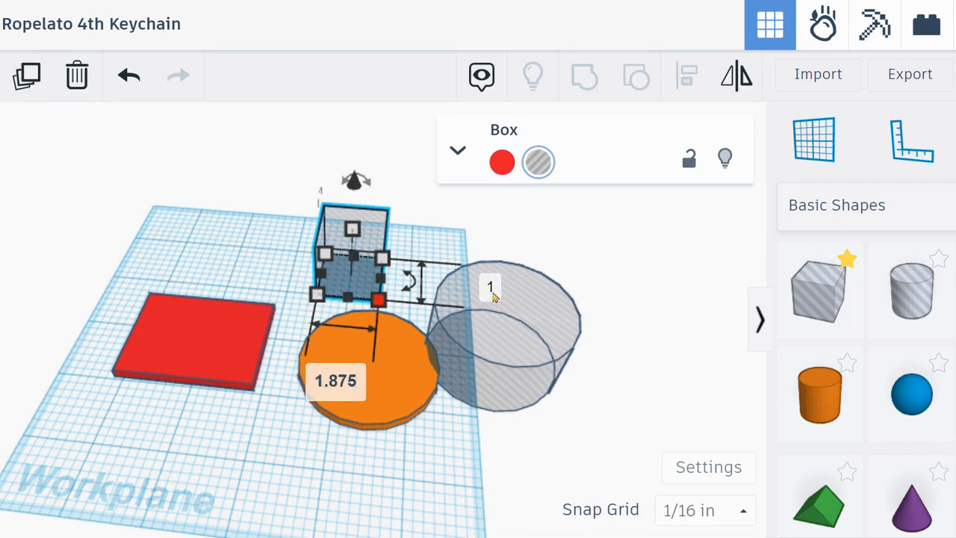
{"action": "left_click", "coordinate": [491, 289]}
{"action": "type", "text": "1.375"}
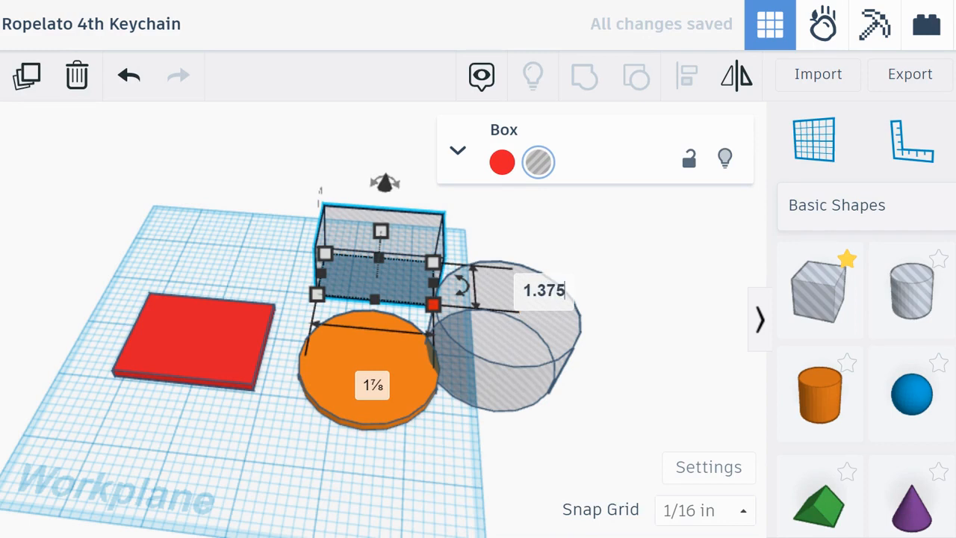
{"action": "key", "text": "Return"}
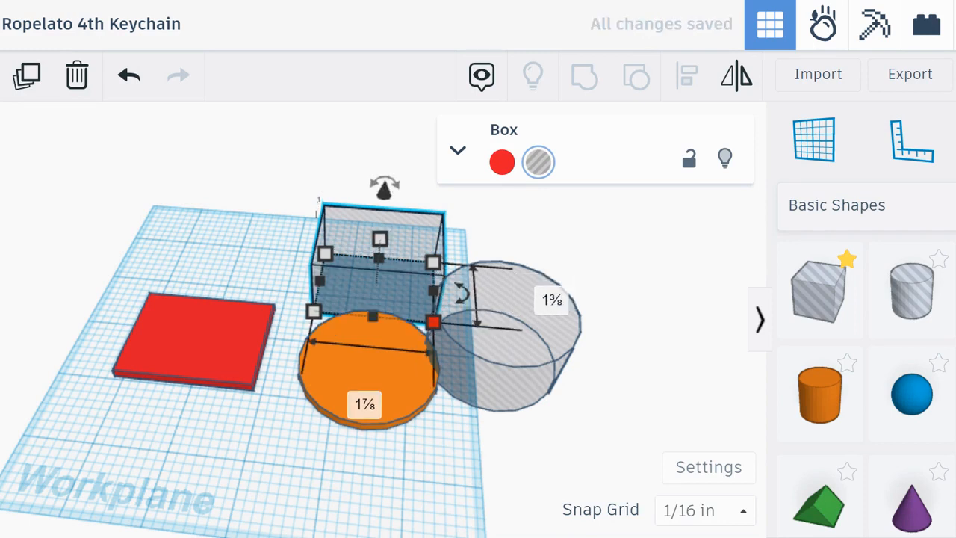
Move the hole box behind the red box and the hole cylinder behind the orange disc
{"action": "left_click_drag", "start_coordinate": [362, 277], "coordinate": [203, 245]}
{"action": "left_click_drag", "start_coordinate": [508, 346], "coordinate": [394, 249]}
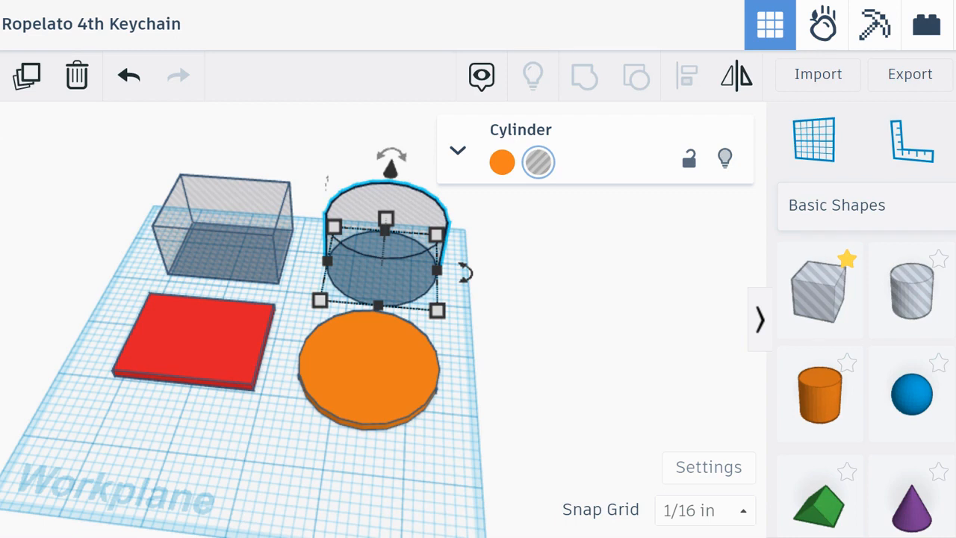
Align the hole cylinder and the orange disc on their centres in both horizontal directions
{"action": "left_click_drag", "start_coordinate": [389, 467], "coordinate": [430, 244]}
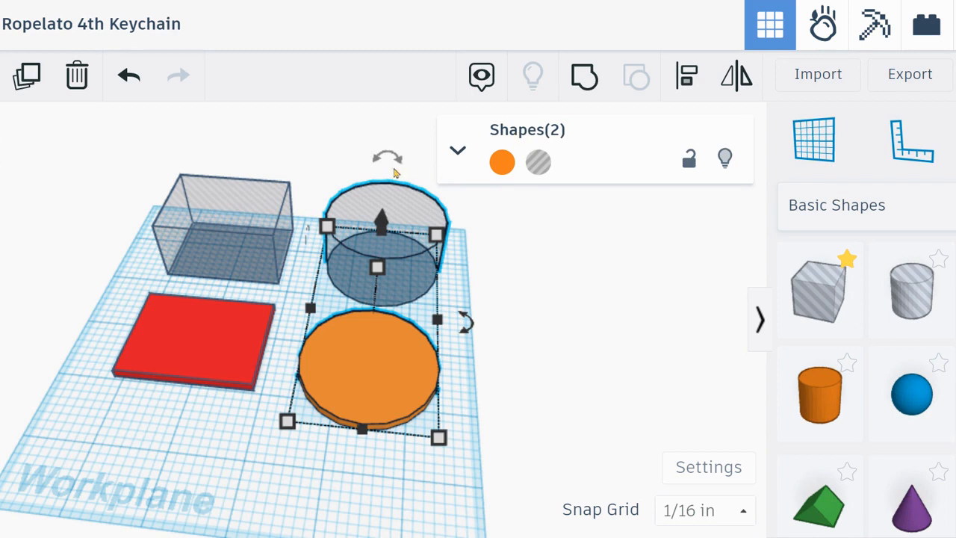
{"action": "left_click_drag", "start_coordinate": [219, 132], "coordinate": [436, 430]}
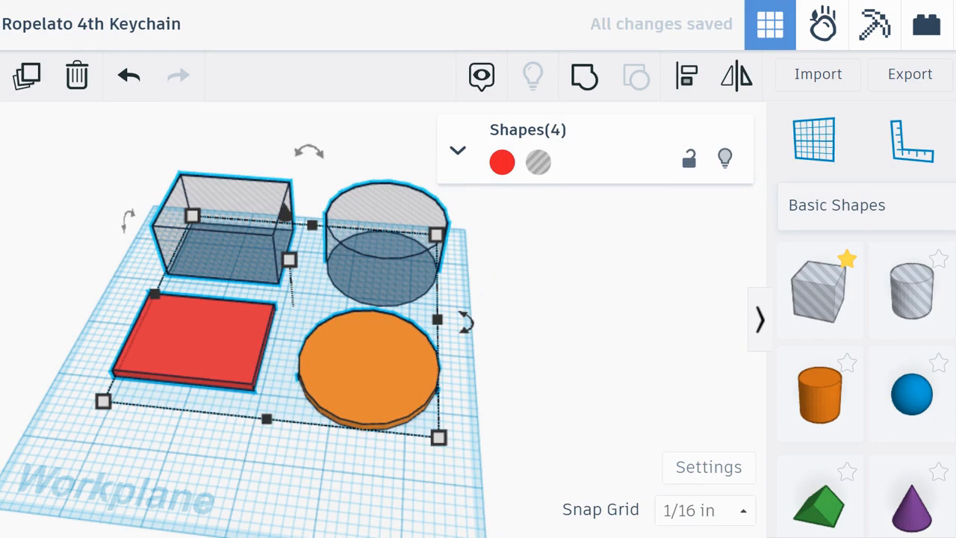
{"action": "left_click_drag", "start_coordinate": [372, 489], "coordinate": [452, 216]}
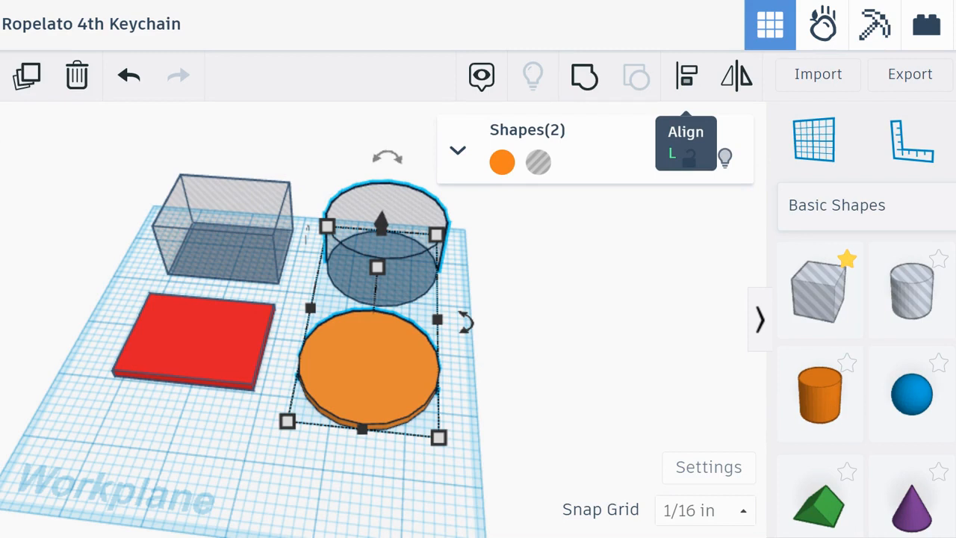
{"action": "left_click", "coordinate": [686, 76]}
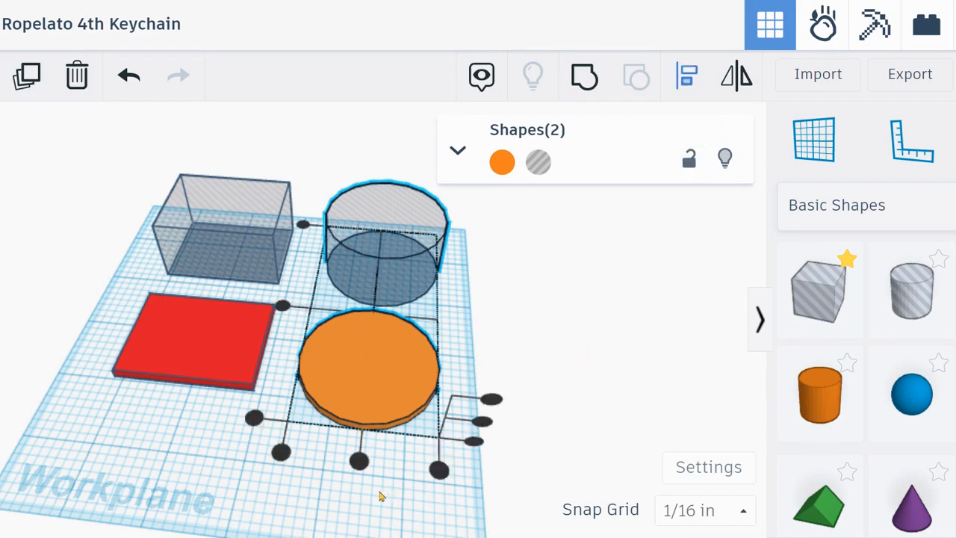
{"action": "left_click", "coordinate": [283, 306]}
{"action": "left_click", "coordinate": [366, 390]}
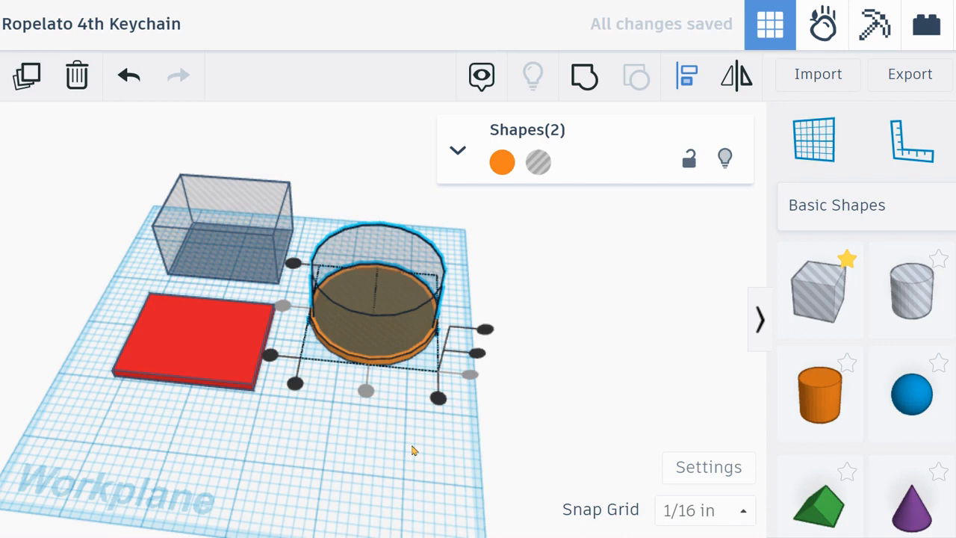
{"action": "left_click", "coordinate": [367, 452]}
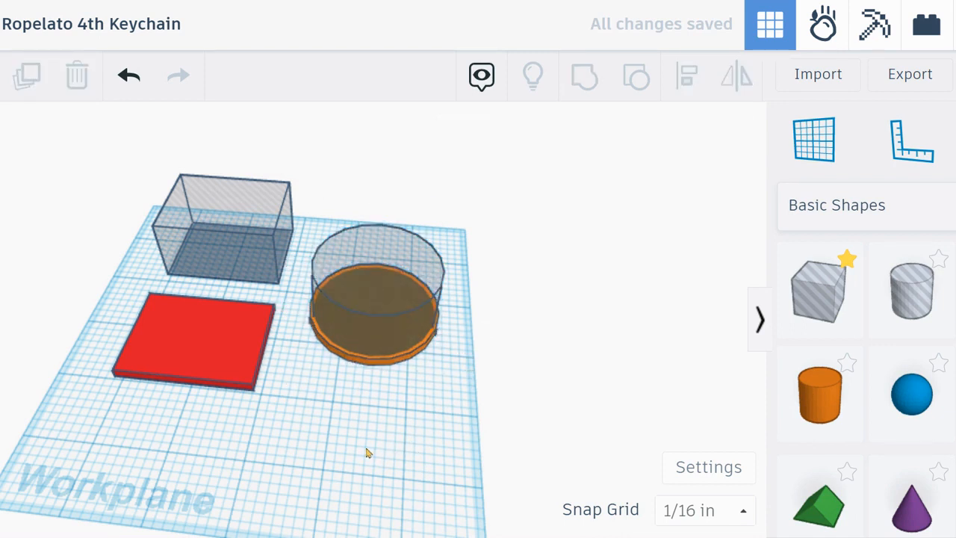
Align the hole box and the red box on their centres front to back
{"action": "right_click_drag", "start_coordinate": [354, 453], "coordinate": [316, 465]}
{"action": "left_click_drag", "start_coordinate": [211, 460], "coordinate": [200, 199]}
{"action": "left_click", "coordinate": [688, 77]}
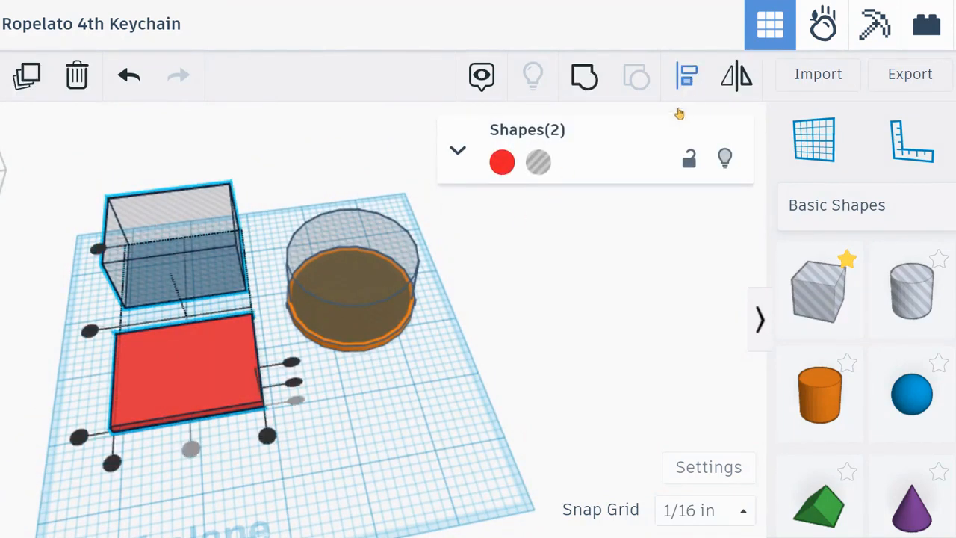
{"action": "left_click", "coordinate": [88, 330]}
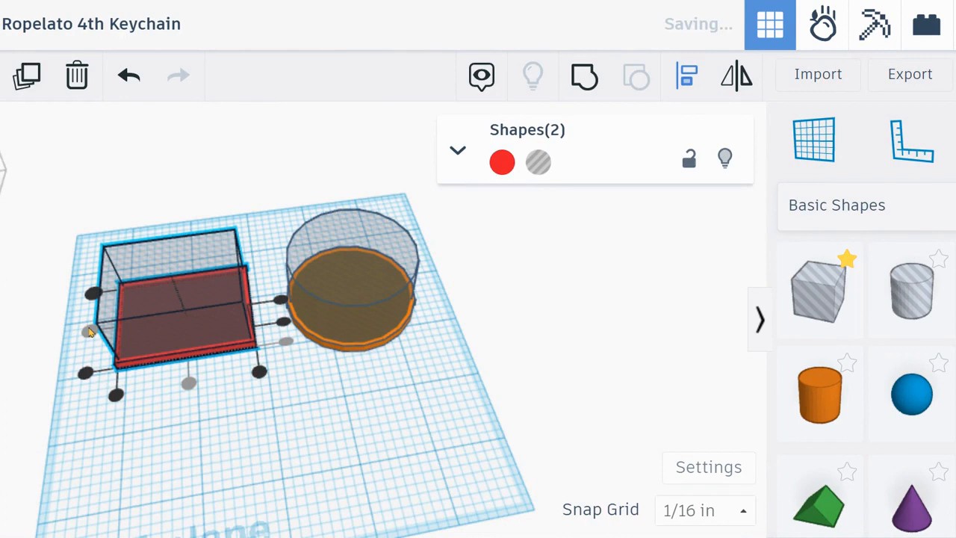
{"action": "left_click", "coordinate": [198, 397]}
Raise the hole box and the hole cylinder about 0.063 in above the workplane
{"action": "right_click_drag", "start_coordinate": [220, 442], "coordinate": [201, 369]}
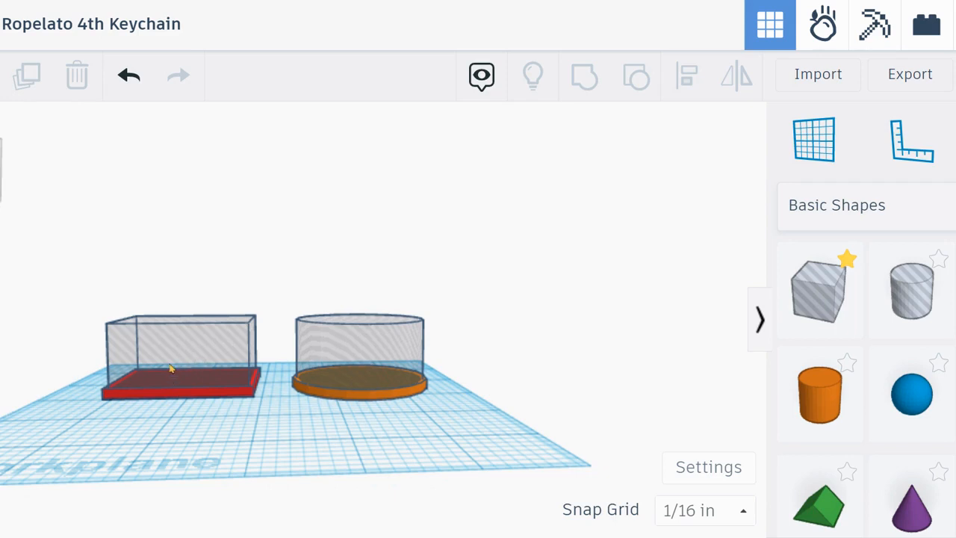
{"action": "left_click", "coordinate": [174, 337]}
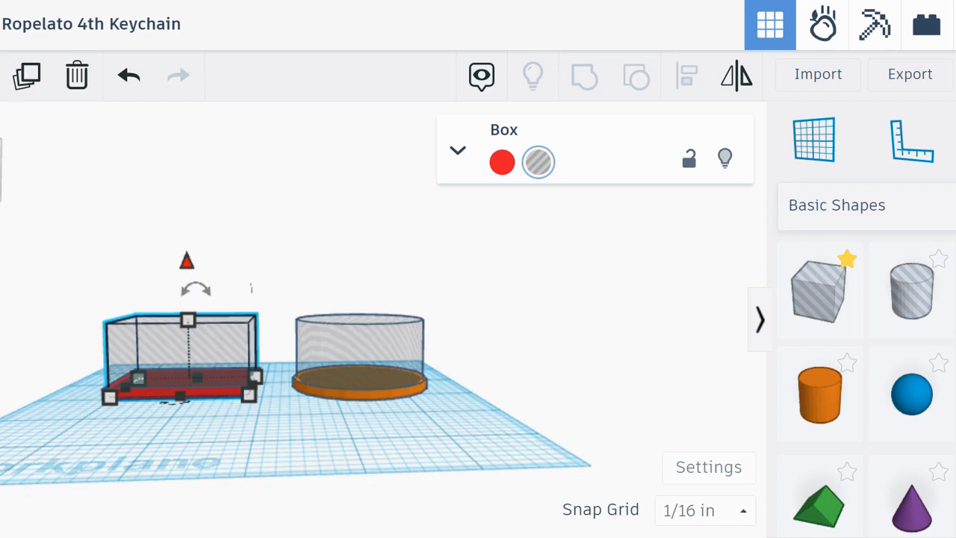
{"action": "left_click_drag", "start_coordinate": [187, 262], "coordinate": [187, 267]}
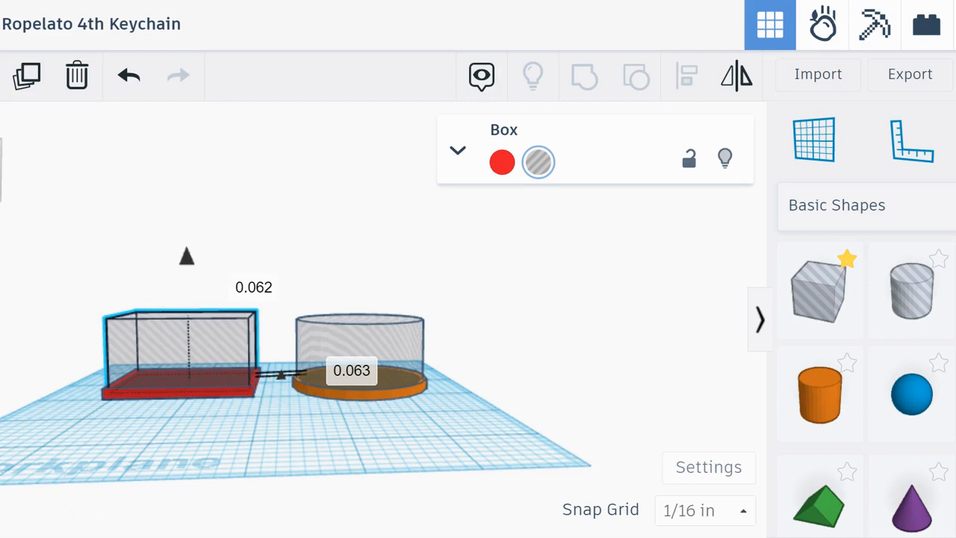
{"action": "left_click_drag", "start_coordinate": [186, 267], "coordinate": [186, 268]}
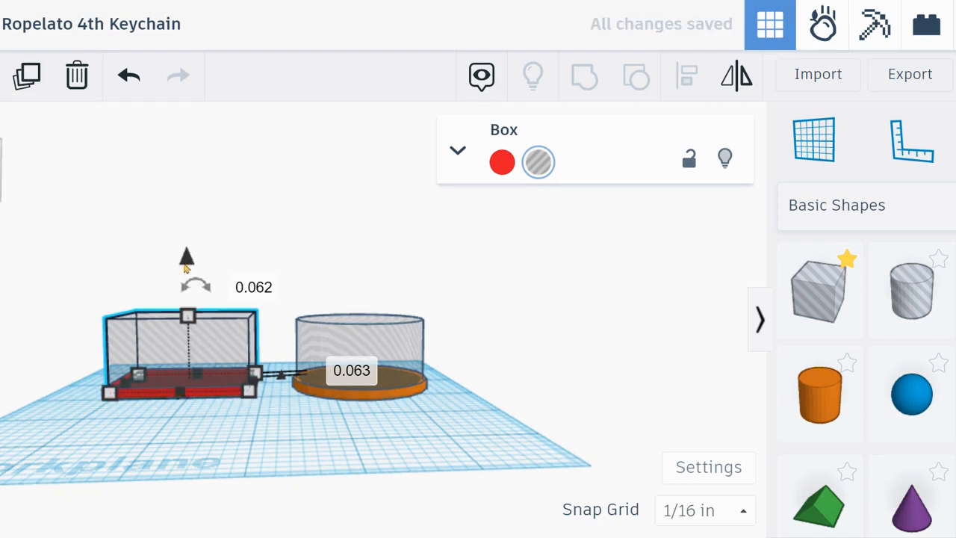
{"action": "left_click", "coordinate": [381, 345]}
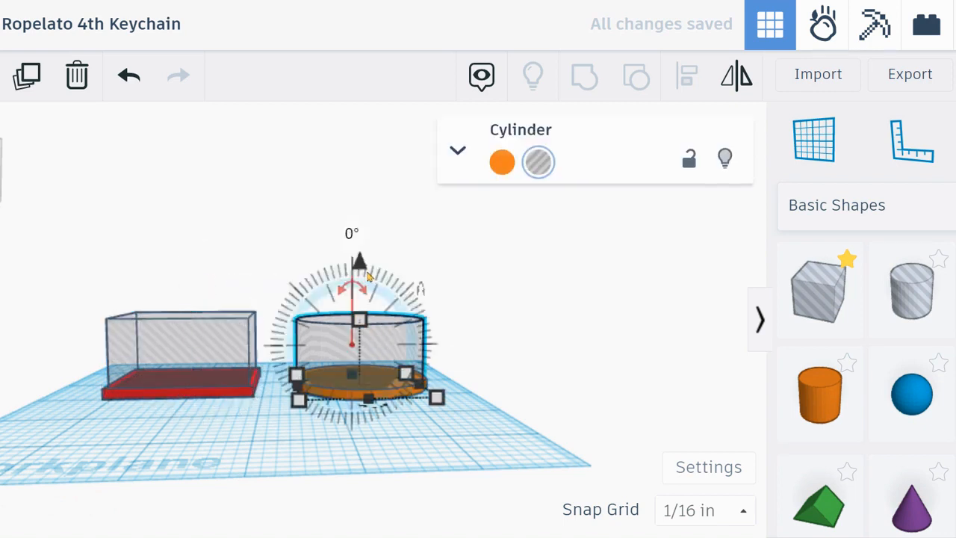
{"action": "left_click_drag", "start_coordinate": [365, 271], "coordinate": [365, 270]}
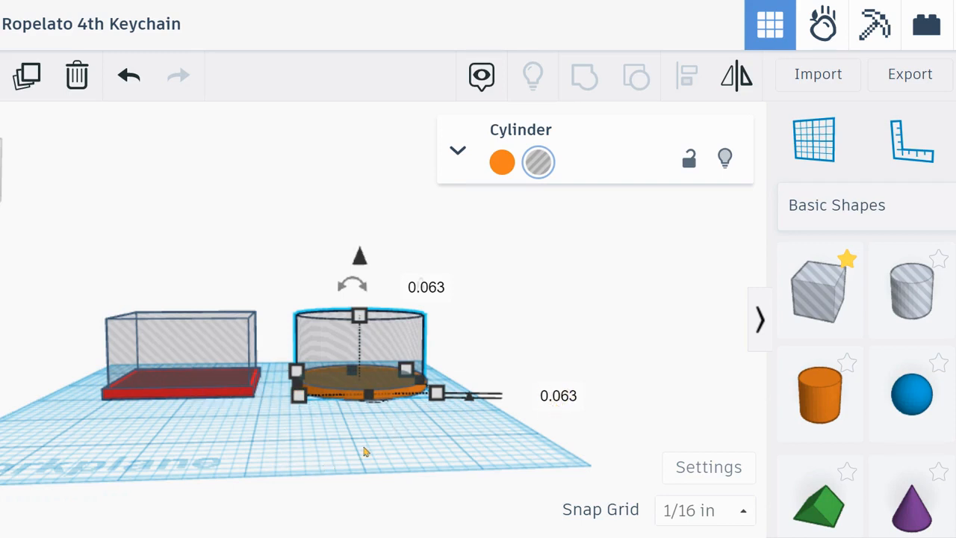
Group the hole cylinder with the orange disc and the hole box with the red box to cut both recesses
{"action": "right_click_drag", "start_coordinate": [356, 459], "coordinate": [369, 413]}
{"action": "left_click_drag", "start_coordinate": [369, 410], "coordinate": [352, 274]}
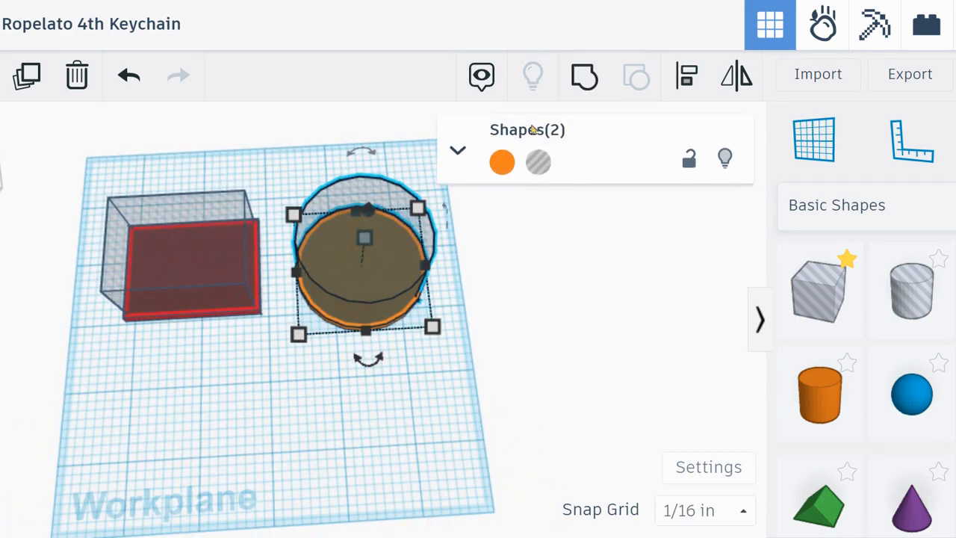
{"action": "left_click", "coordinate": [577, 86]}
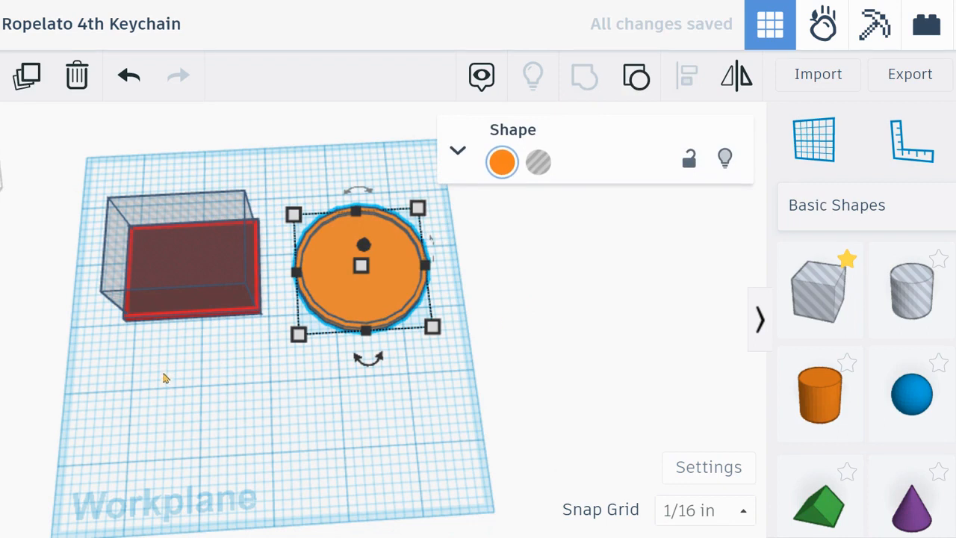
{"action": "left_click", "coordinate": [190, 273]}
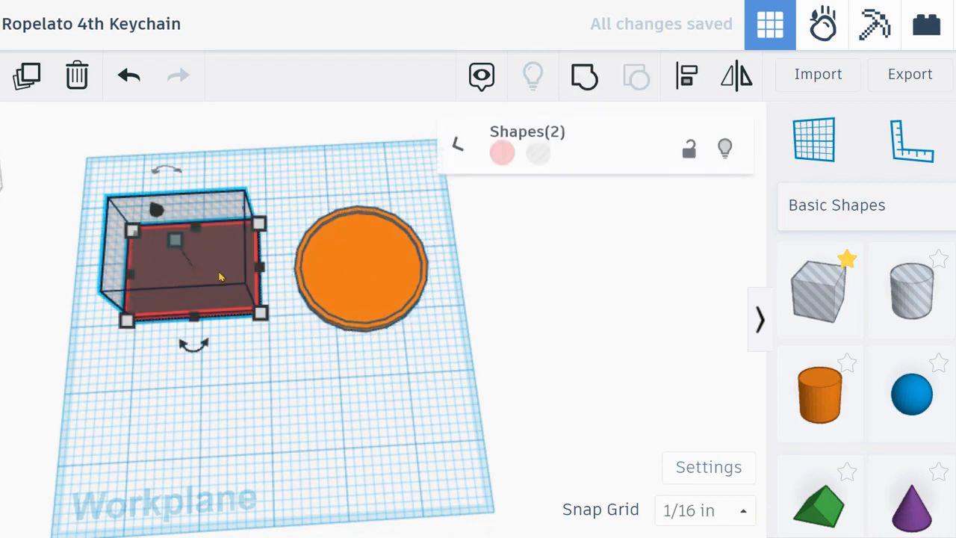
{"action": "left_click", "coordinate": [584, 75]}
{"action": "left_click", "coordinate": [359, 393]}
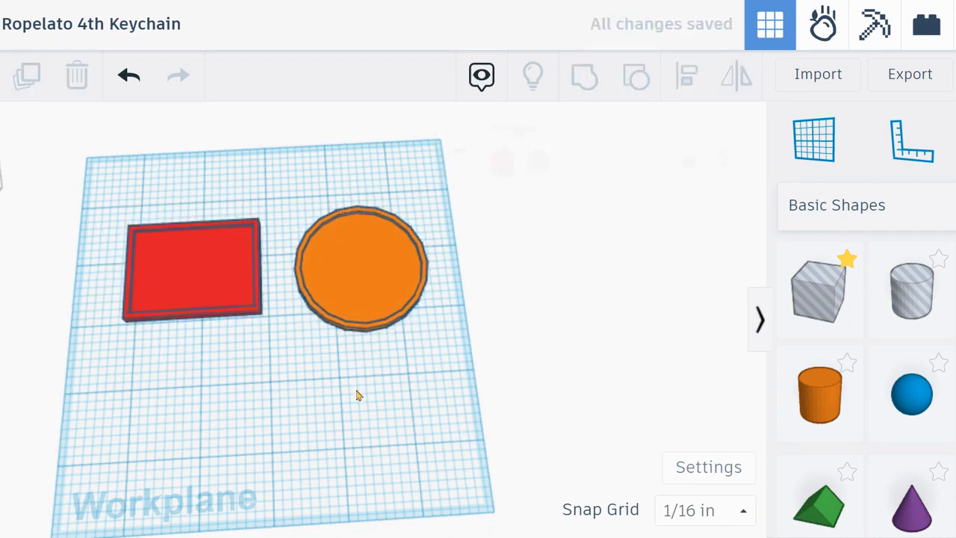
Place a new hole cylinder on the middle of the recessed orange disc
{"action": "right_click_drag", "start_coordinate": [364, 424], "coordinate": [379, 365]}
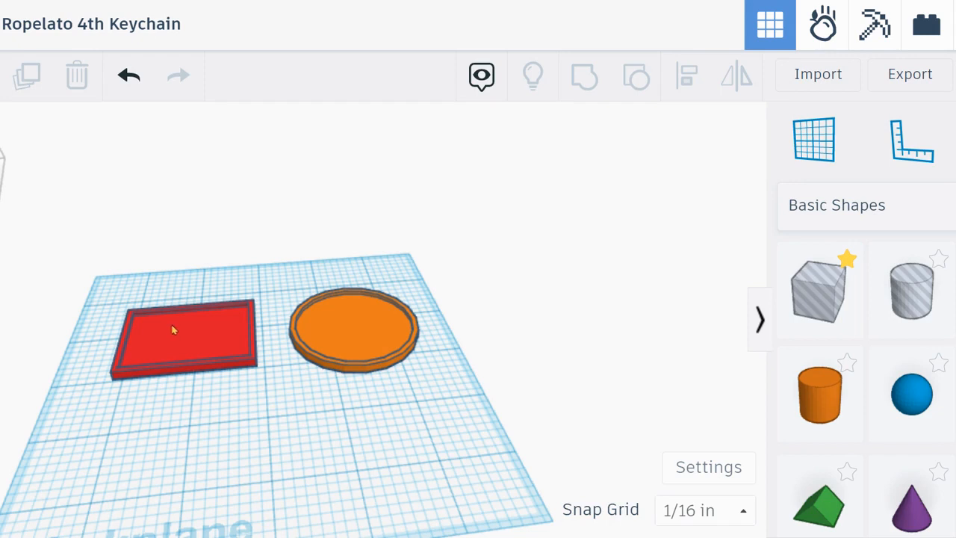
{"action": "right_click_drag", "start_coordinate": [301, 389], "coordinate": [331, 471]}
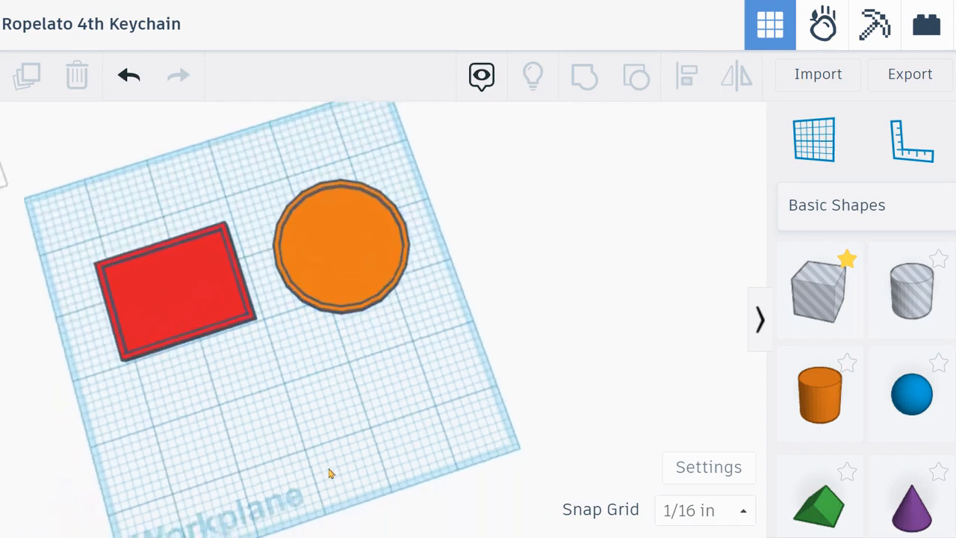
{"action": "left_click_drag", "start_coordinate": [912, 289], "coordinate": [902, 330]}
{"action": "scroll", "coordinate": [902, 330], "scroll_direction": "down", "scroll_amount": 4}
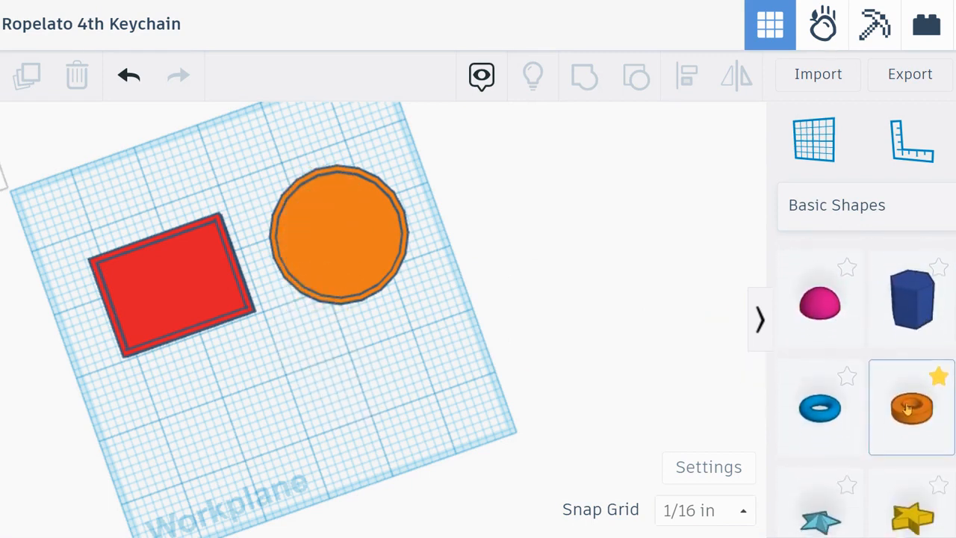
{"action": "scroll", "coordinate": [903, 402], "scroll_direction": "up", "scroll_amount": 4}
{"action": "scroll", "coordinate": [902, 402], "scroll_direction": "up", "scroll_amount": 2}
{"action": "left_click_drag", "start_coordinate": [902, 319], "coordinate": [346, 247]}
{"action": "right_click_drag", "start_coordinate": [410, 376], "coordinate": [366, 287]}
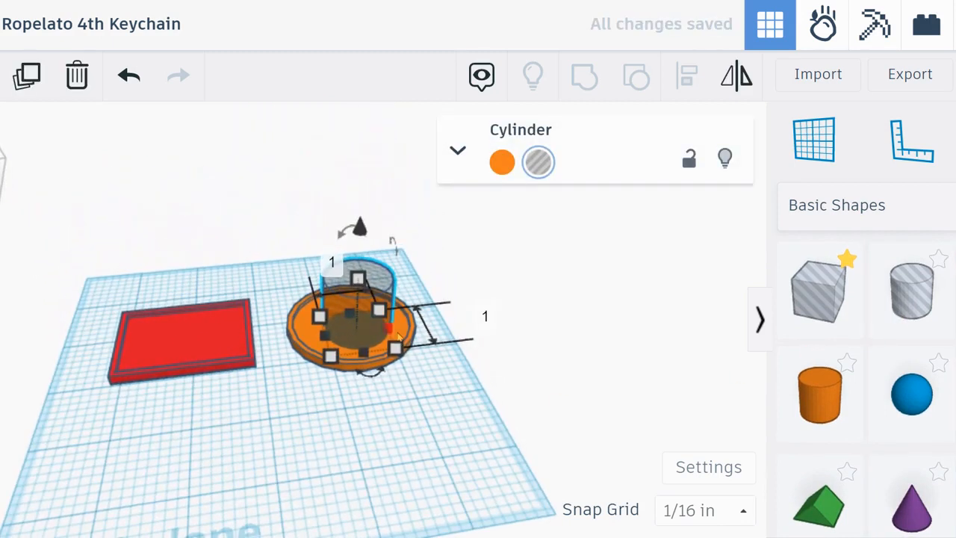
{"action": "right_click_drag", "start_coordinate": [459, 412], "coordinate": [429, 459]}
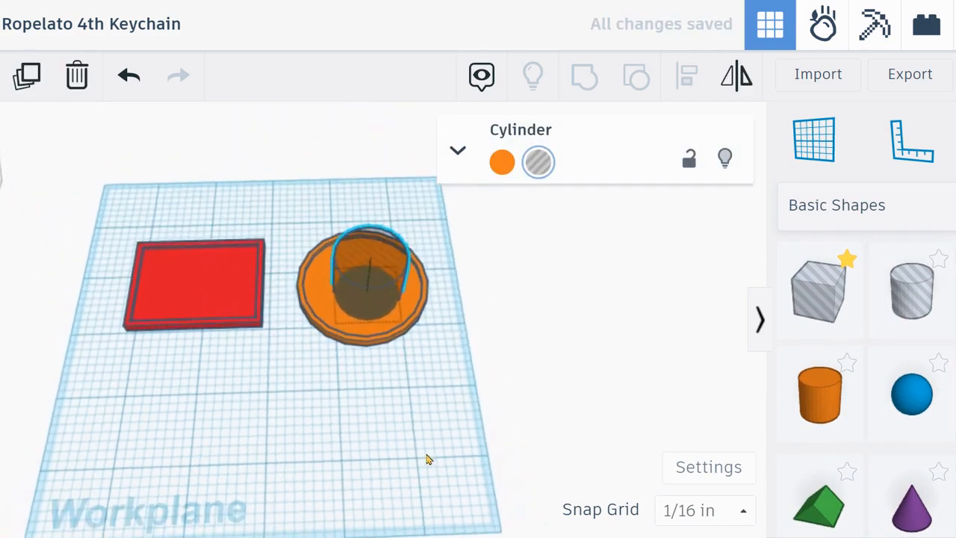
Resize the new hole cylinder on the disc to .25 in in both width and depth
{"action": "mouse_move", "coordinate": [403, 319]}
{"action": "left_click", "coordinate": [376, 419]}
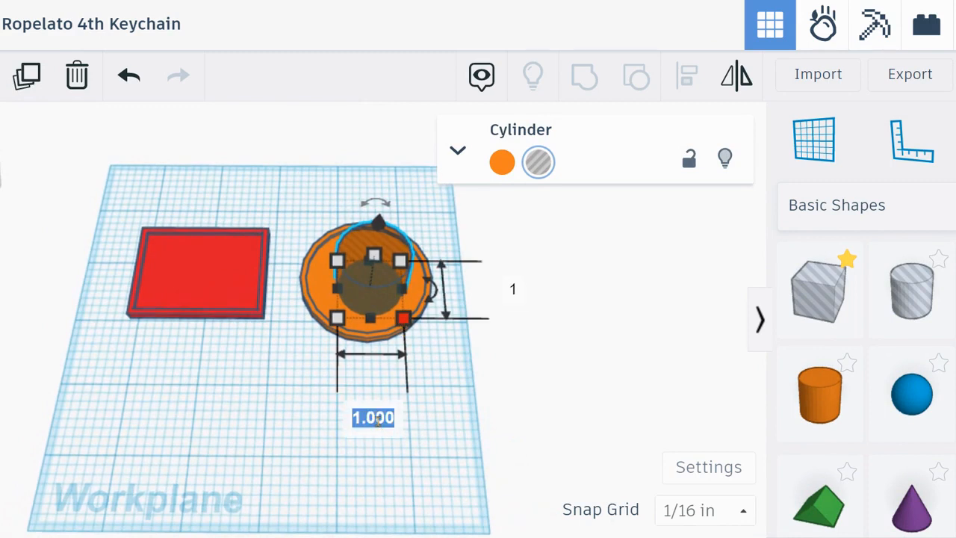
{"action": "type", "text": ".25"}
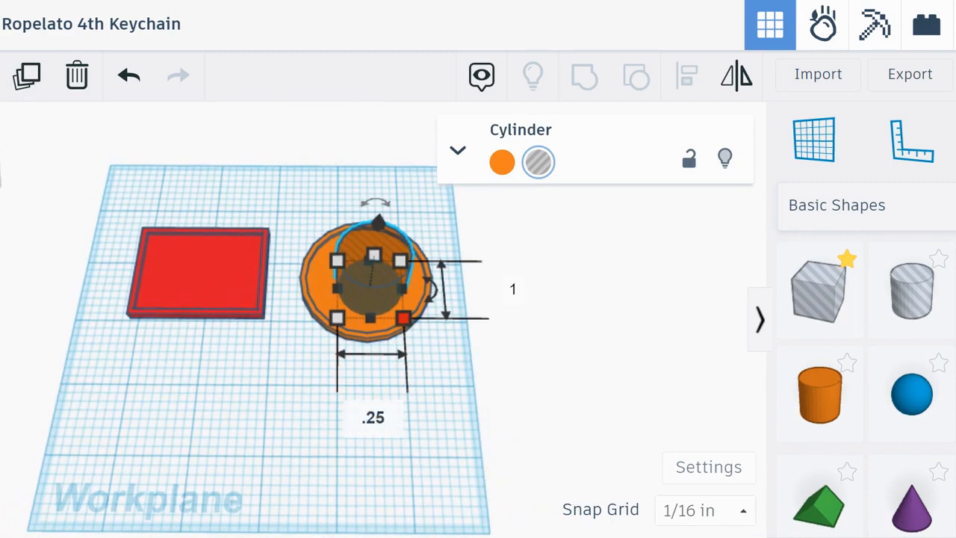
{"action": "left_click", "coordinate": [514, 292]}
{"action": "type", "text": ".25"}
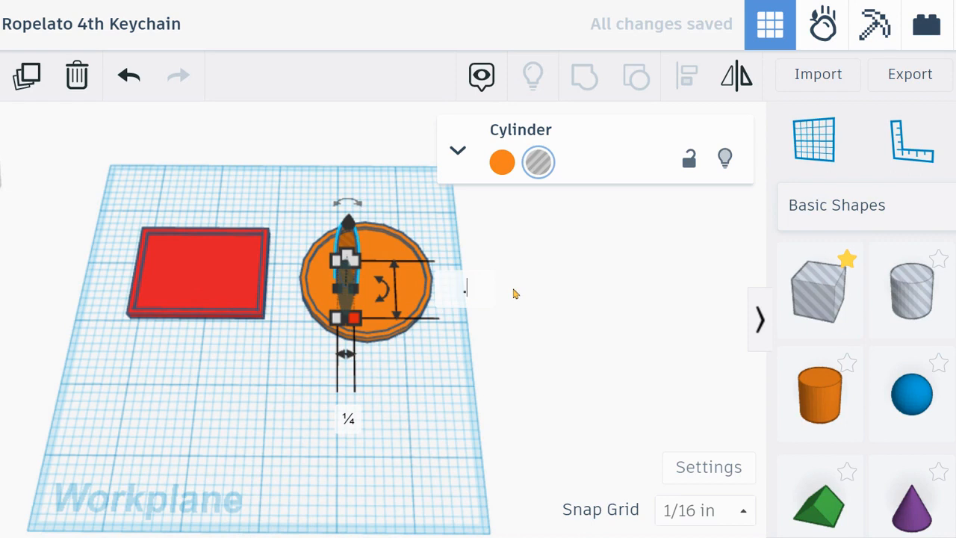
{"action": "key", "text": "Return"}
Move the hole cylinder from the middle of the orange disc to just inside its far rim
{"action": "right_click_drag", "start_coordinate": [489, 340], "coordinate": [391, 384]}
{"action": "right_click_drag", "start_coordinate": [391, 231], "coordinate": [466, 336]}
{"action": "key", "text": "Up"}
{"action": "key", "text": "Up"}
{"action": "key", "text": "Up"}
{"action": "key", "text": "Up"}
{"action": "key", "text": "Up"}
{"action": "key", "text": "Up"}
{"action": "key", "text": "Up"}
{"action": "key", "text": "Up"}
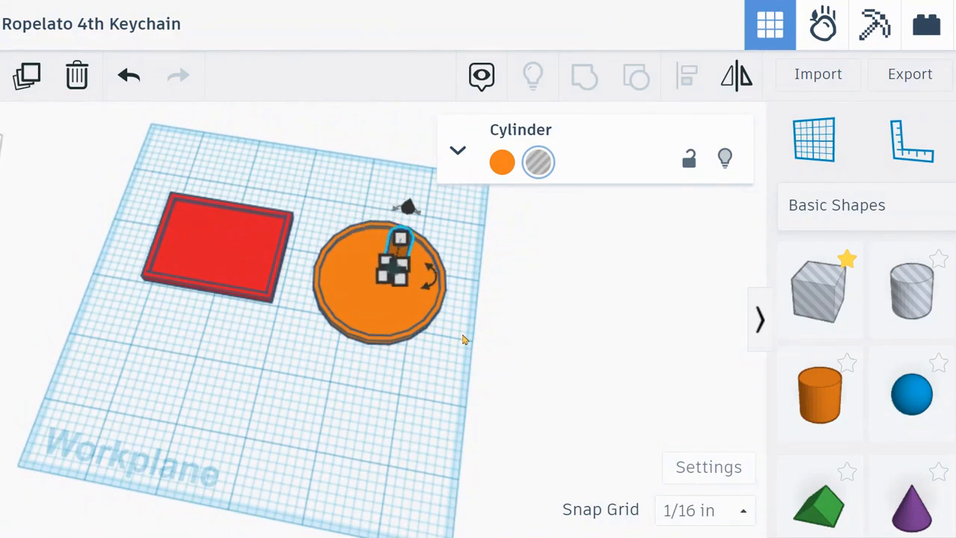
{"action": "key", "text": "Up"}
{"action": "key", "text": "Up"}
{"action": "key", "text": "Up"}
{"action": "key", "text": "Up"}
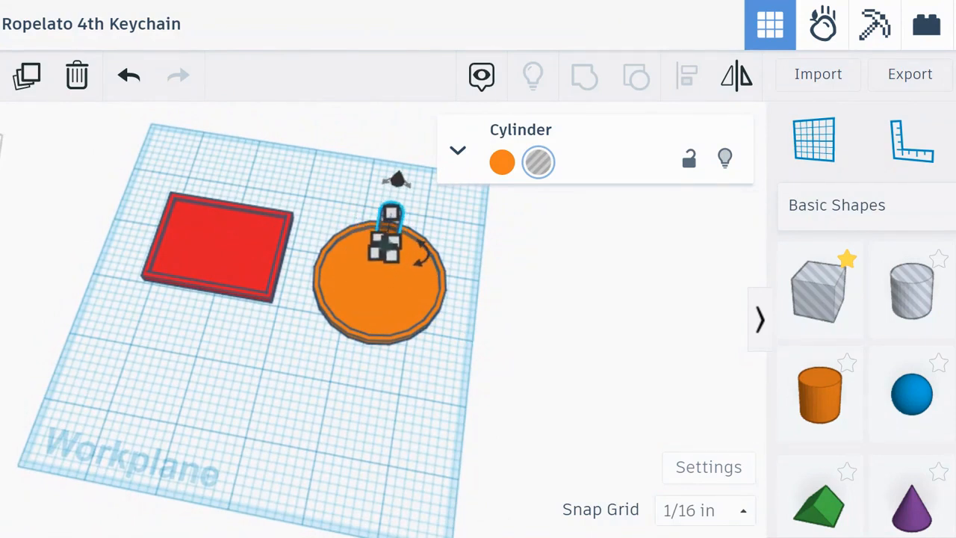
{"action": "left_click", "coordinate": [443, 346]}
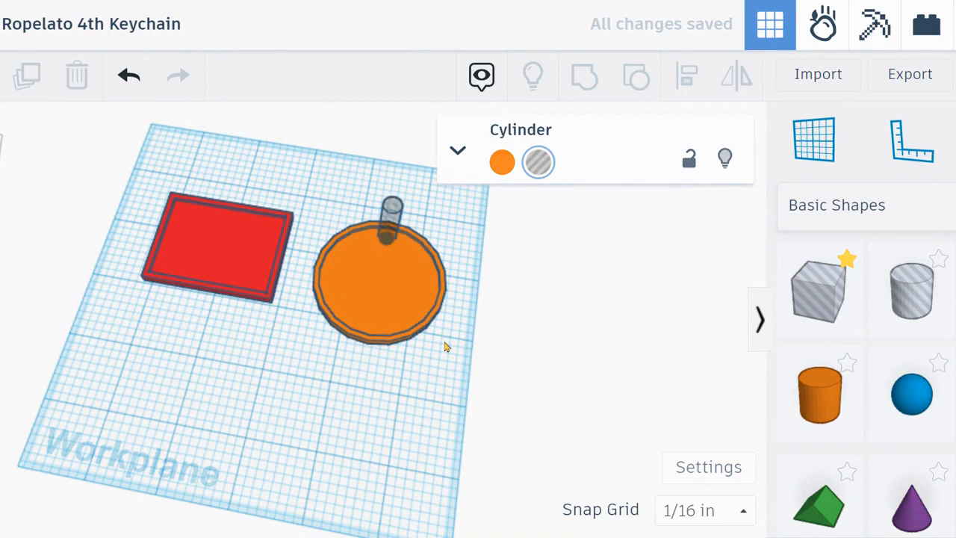
Group the hole cylinder with the orange disc to cut a round key ring hole near its rim
{"action": "right_click_drag", "start_coordinate": [419, 363], "coordinate": [308, 193]}
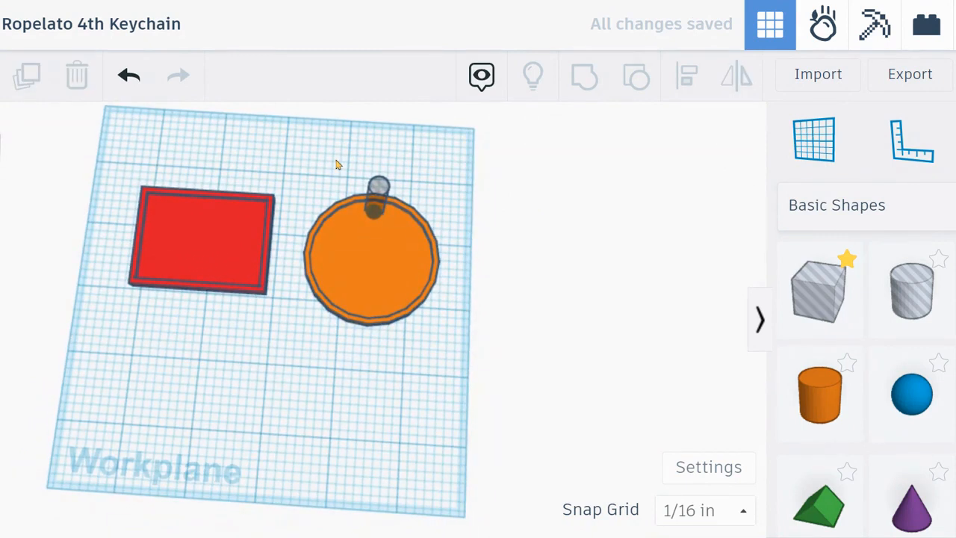
{"action": "left_click_drag", "start_coordinate": [336, 162], "coordinate": [378, 245]}
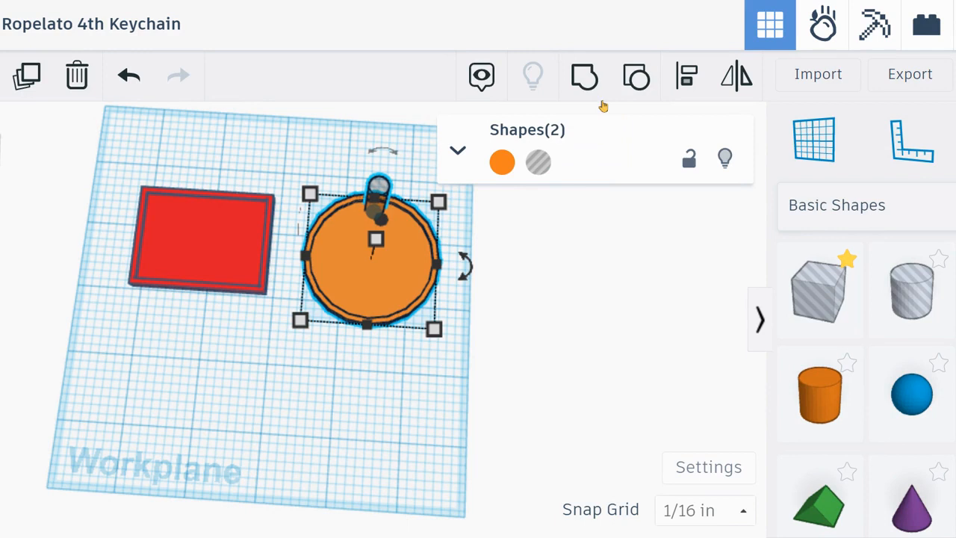
{"action": "left_click", "coordinate": [585, 78]}
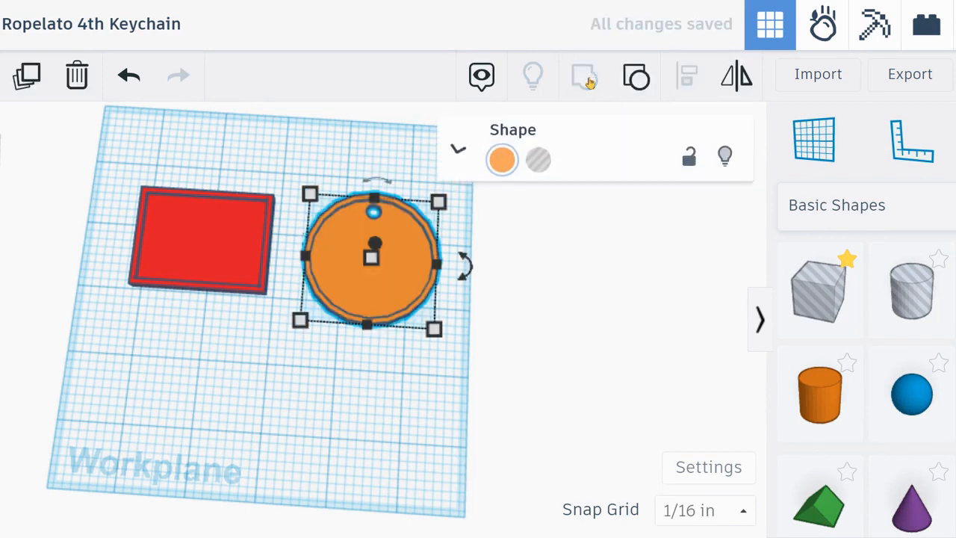
{"action": "left_click", "coordinate": [519, 299]}
{"action": "mouse_move", "coordinate": [508, 297]}
{"action": "right_mouse_down"}
{"action": "mouse_move", "coordinate": [512, 336]}
{"action": "mouse_move", "coordinate": [514, 276]}
{"action": "mouse_move", "coordinate": [513, 313]}
{"action": "mouse_move", "coordinate": [497, 296]}
{"action": "right_mouse_up"}
{"action": "scroll", "coordinate": [389, 277], "scroll_direction": "up", "scroll_amount": 2}
{"action": "scroll", "coordinate": [378, 261], "scroll_direction": "up", "scroll_amount": 1}
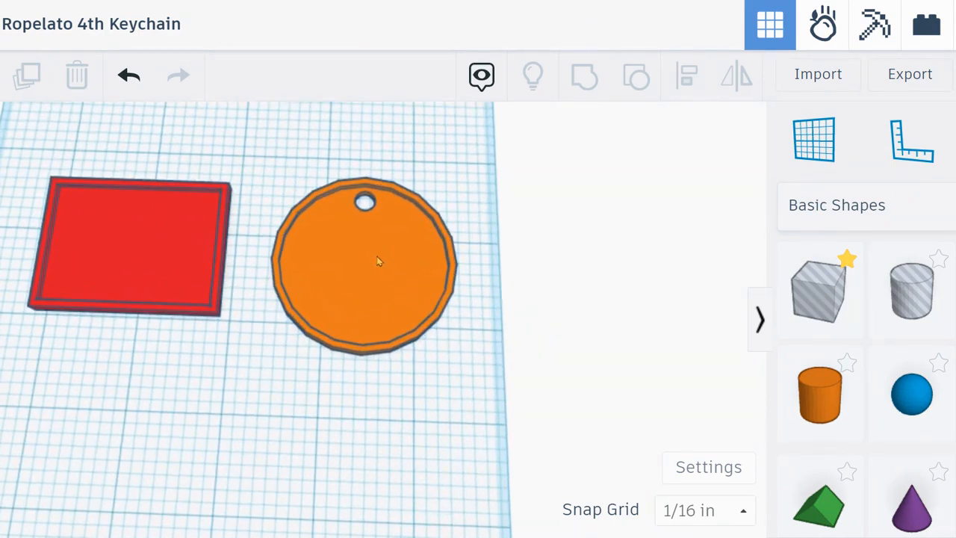
{"action": "scroll", "coordinate": [374, 256], "scroll_direction": "up", "scroll_amount": 1}
{"action": "scroll", "coordinate": [374, 256], "scroll_direction": "down", "scroll_amount": 1}
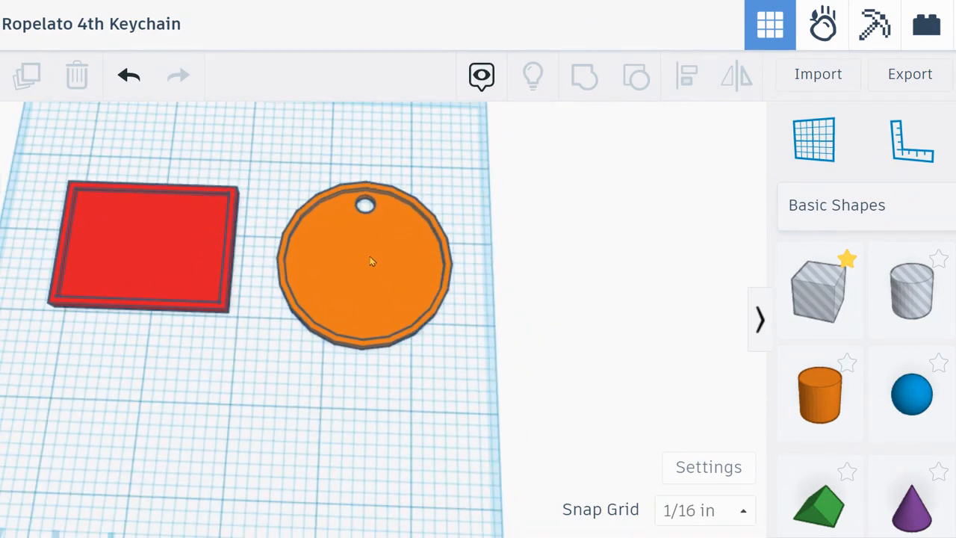
{"action": "scroll", "coordinate": [372, 261], "scroll_direction": "down", "scroll_amount": 1}
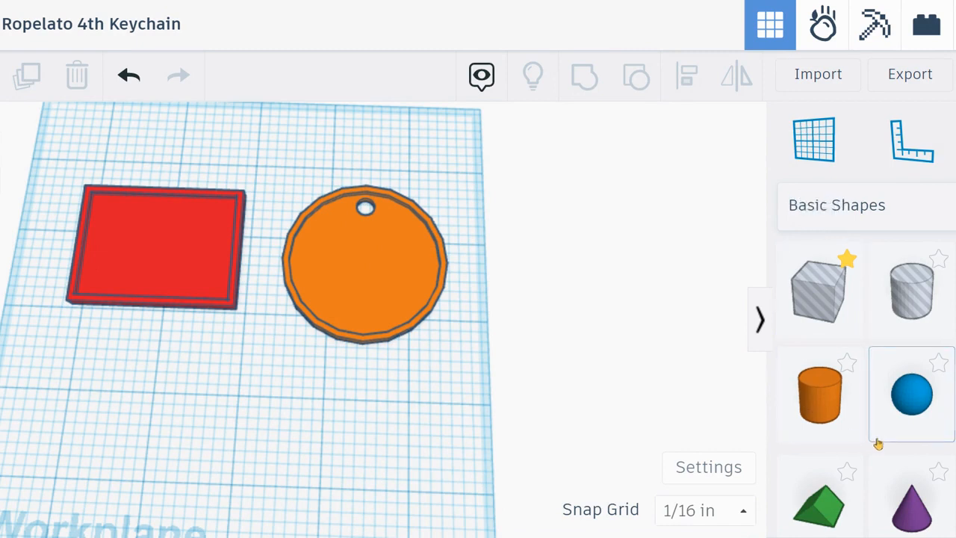
Place a Polygon shape on the red box and make it a hole with 6 sides
{"action": "scroll", "coordinate": [894, 447], "scroll_direction": "down", "scroll_amount": 2}
{"action": "scroll", "coordinate": [894, 446], "scroll_direction": "down", "scroll_amount": 6}
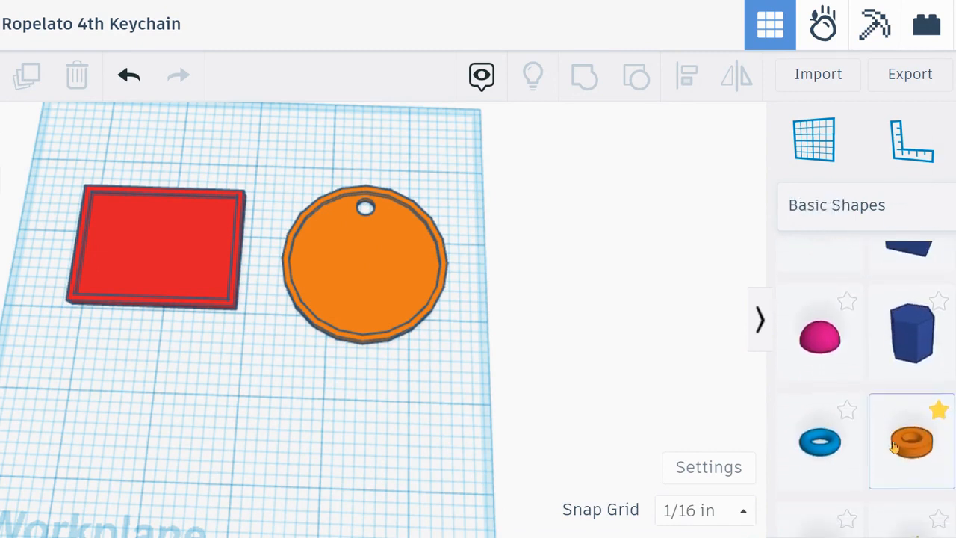
{"action": "scroll", "coordinate": [894, 446], "scroll_direction": "up", "scroll_amount": 5}
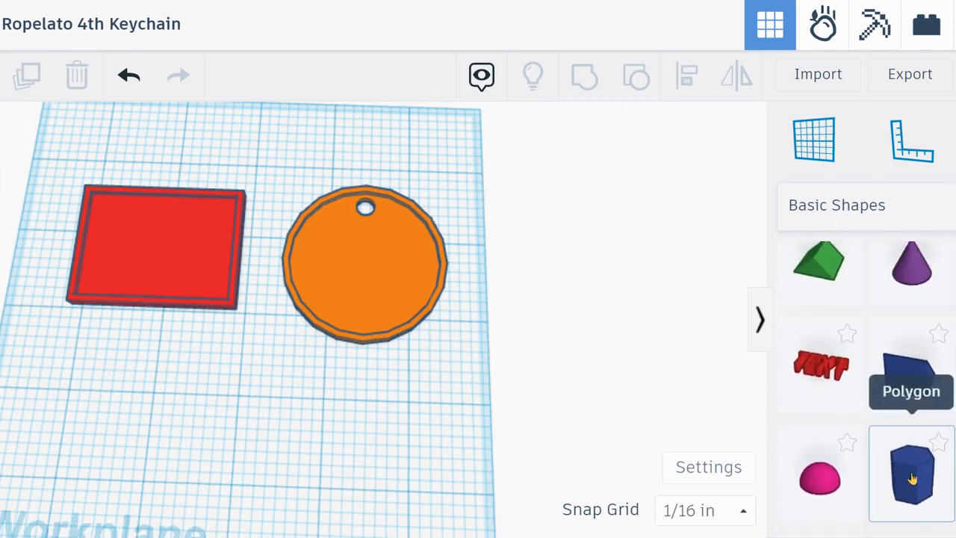
{"action": "left_click_drag", "start_coordinate": [909, 475], "coordinate": [185, 226]}
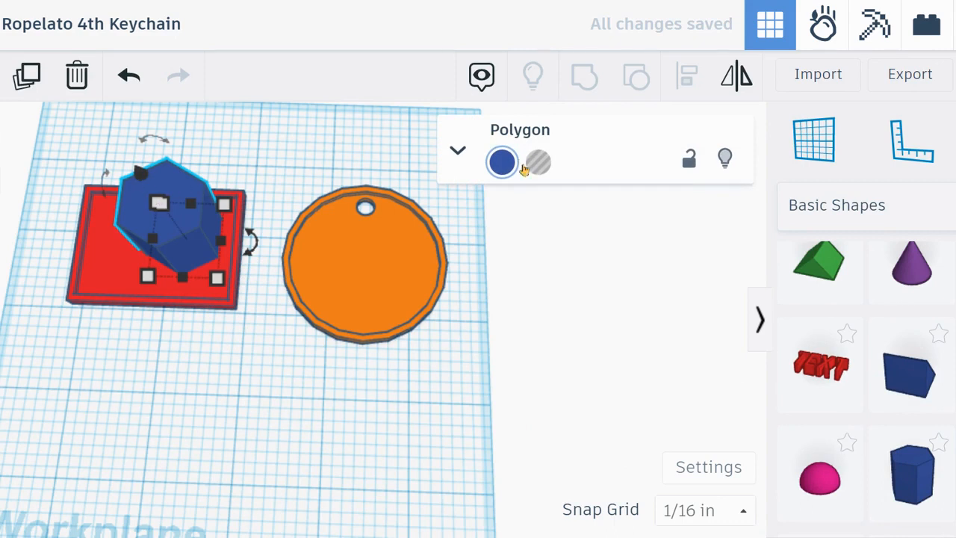
{"action": "left_click", "coordinate": [458, 150]}
{"action": "left_click", "coordinate": [641, 215]}
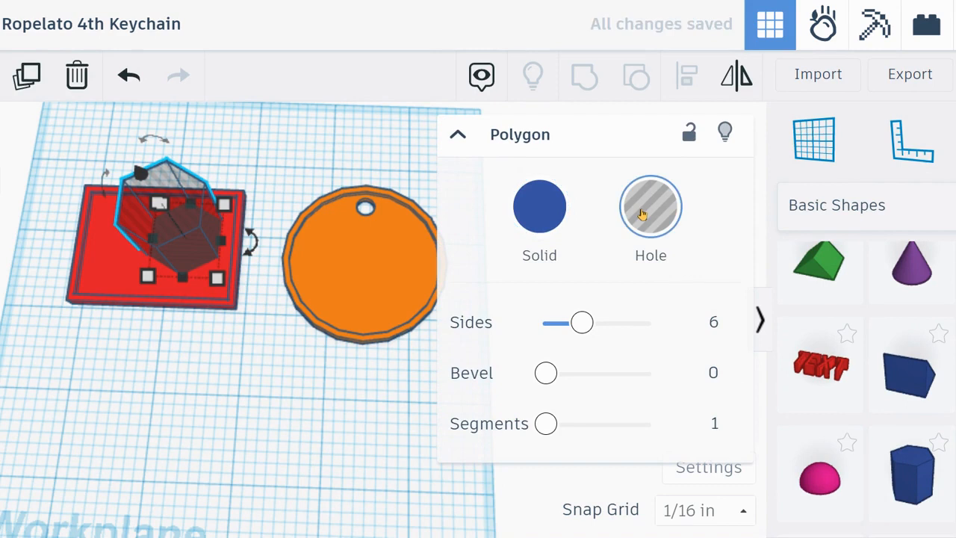
{"action": "mouse_move", "coordinate": [580, 323]}
{"action": "left_mouse_down"}
{"action": "mouse_move", "coordinate": [547, 326]}
{"action": "mouse_move", "coordinate": [583, 322]}
{"action": "left_mouse_up"}
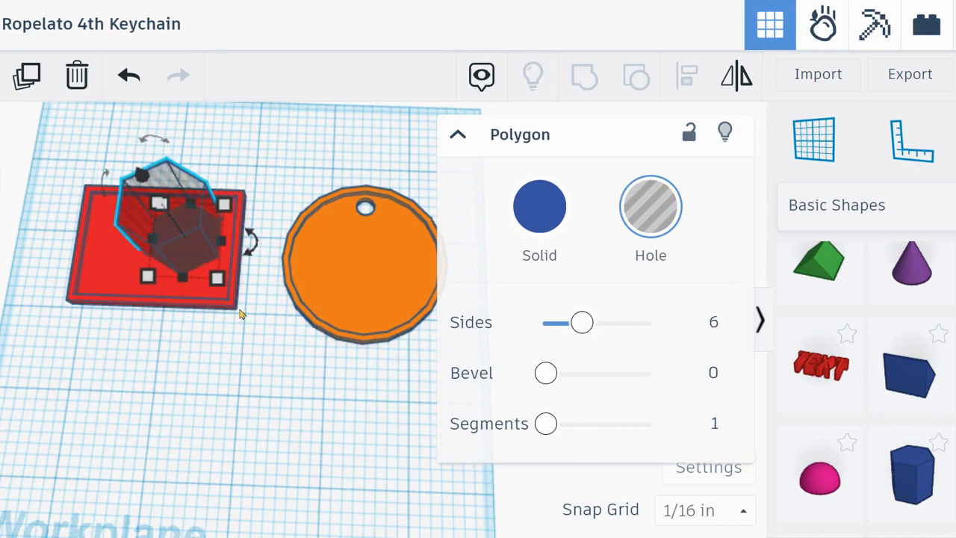
Resize the polygon hole to .25 in in both width and depth
{"action": "left_click", "coordinate": [139, 176]}
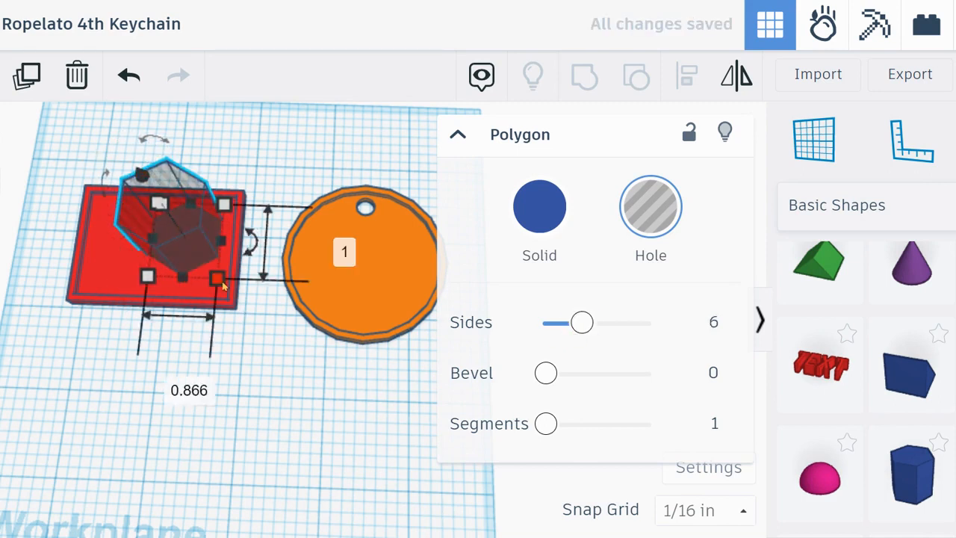
{"action": "left_click", "coordinate": [191, 384]}
{"action": "type", "text": ".25"}
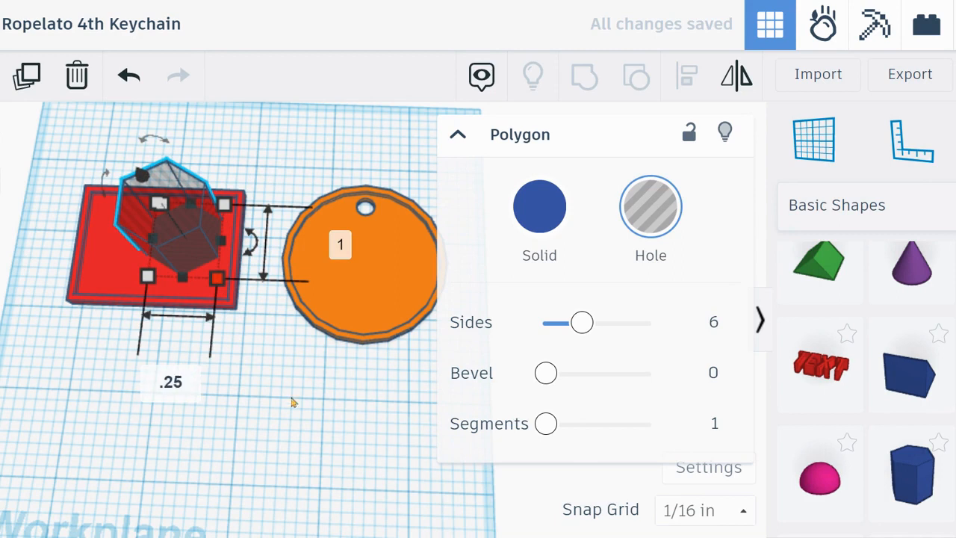
{"action": "left_click", "coordinate": [341, 248]}
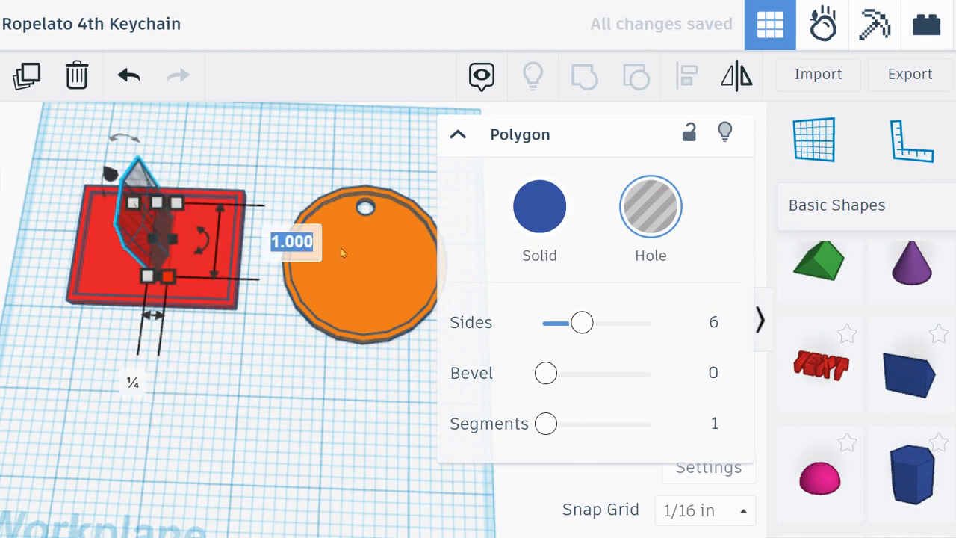
{"action": "type", "text": ".25"}
{"action": "key", "text": "Return"}
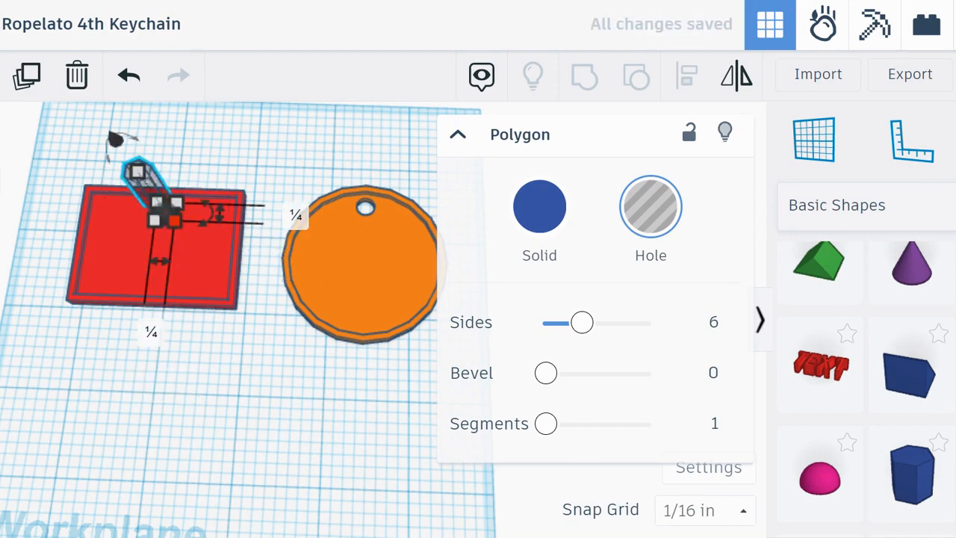
Move the polygon hole to the far inner corner nearest the disc and group it with the red box to cut it
{"action": "left_click_drag", "start_coordinate": [153, 183], "coordinate": [222, 217]}
{"action": "left_click", "coordinate": [233, 224], "text": "shift"}
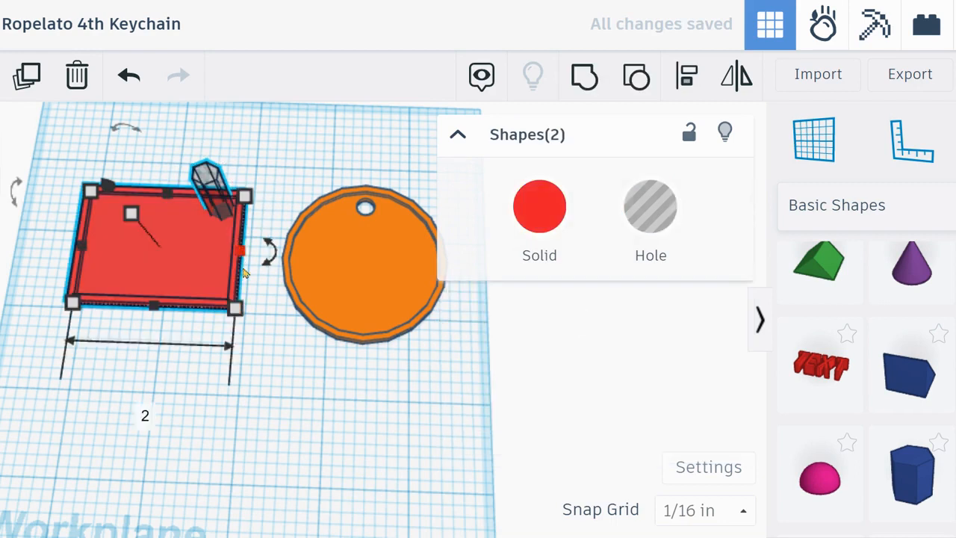
{"action": "left_click", "coordinate": [585, 76]}
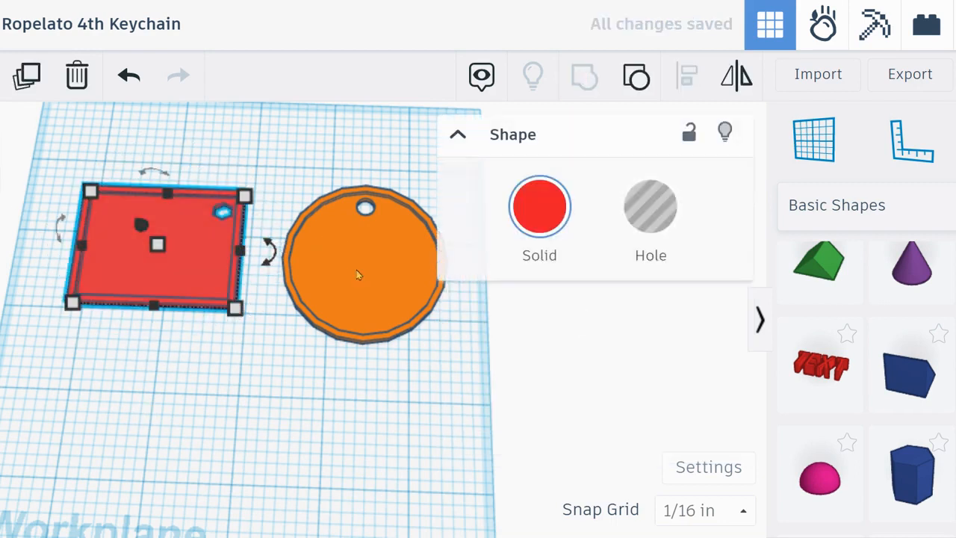
Lock both the red box and the orange disc against editing
{"action": "right_click_drag", "start_coordinate": [283, 367], "coordinate": [275, 426]}
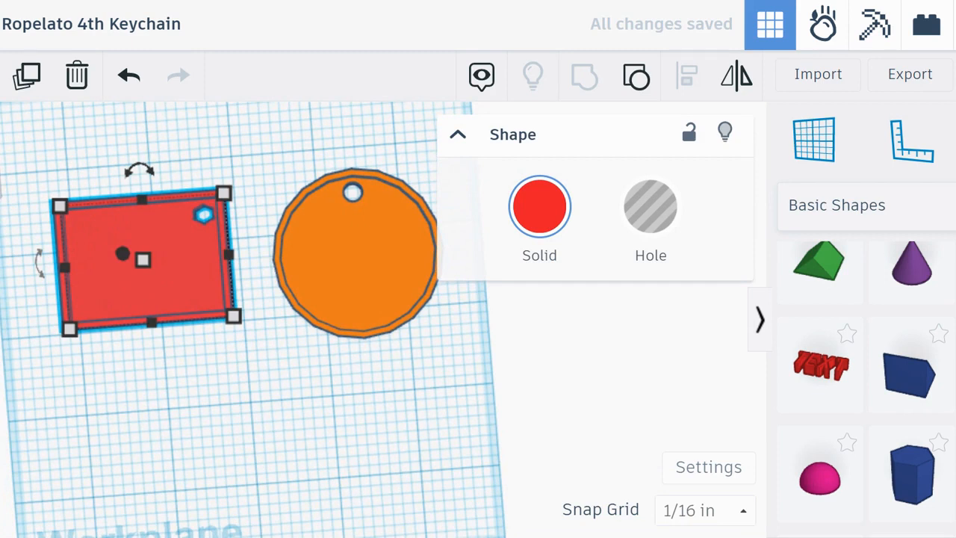
{"action": "scroll", "coordinate": [341, 376], "scroll_direction": "up", "scroll_amount": 1}
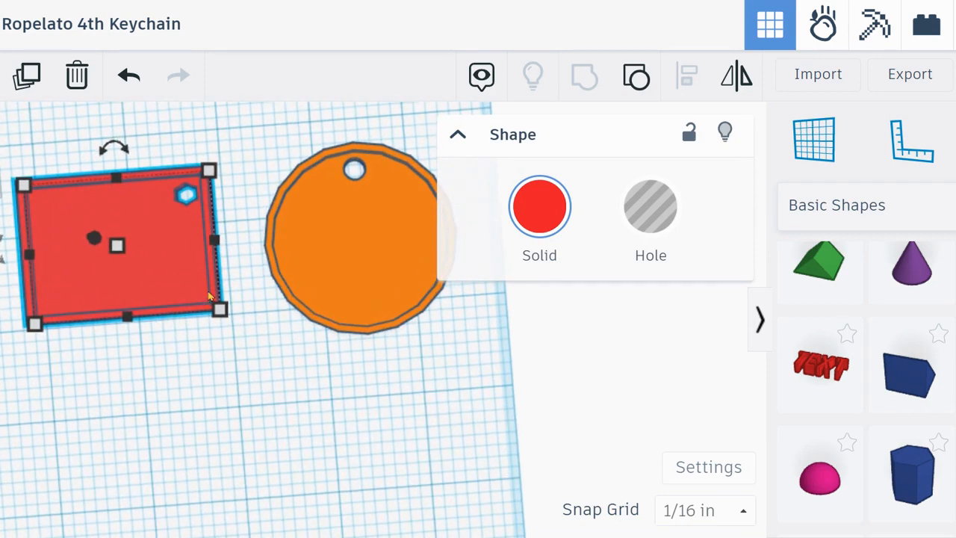
{"action": "scroll", "coordinate": [210, 296], "scroll_direction": "up", "scroll_amount": 3}
{"action": "middle_click_drag", "start_coordinate": [250, 237], "coordinate": [340, 383]}
{"action": "left_click", "coordinate": [457, 145]}
{"action": "middle_click_drag", "start_coordinate": [354, 294], "coordinate": [470, 238]}
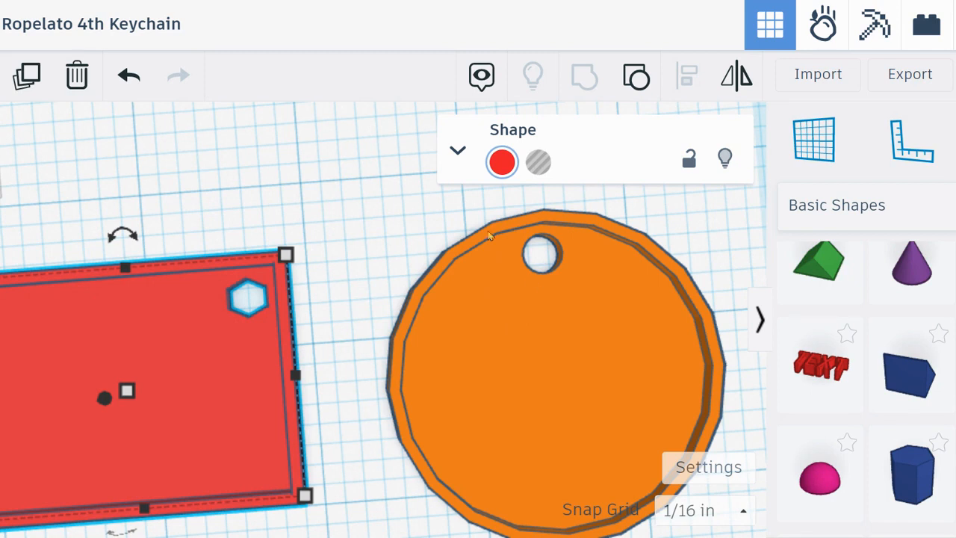
{"action": "right_click_drag", "start_coordinate": [420, 341], "coordinate": [374, 332]}
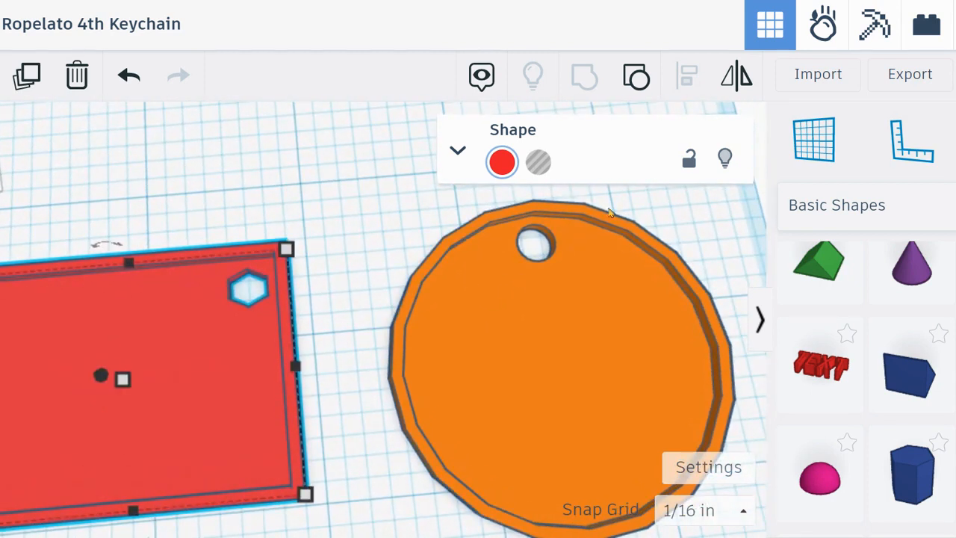
{"action": "left_click", "coordinate": [688, 167]}
{"action": "left_click", "coordinate": [606, 299]}
{"action": "left_click", "coordinate": [683, 164]}
{"action": "left_click", "coordinate": [530, 306]}
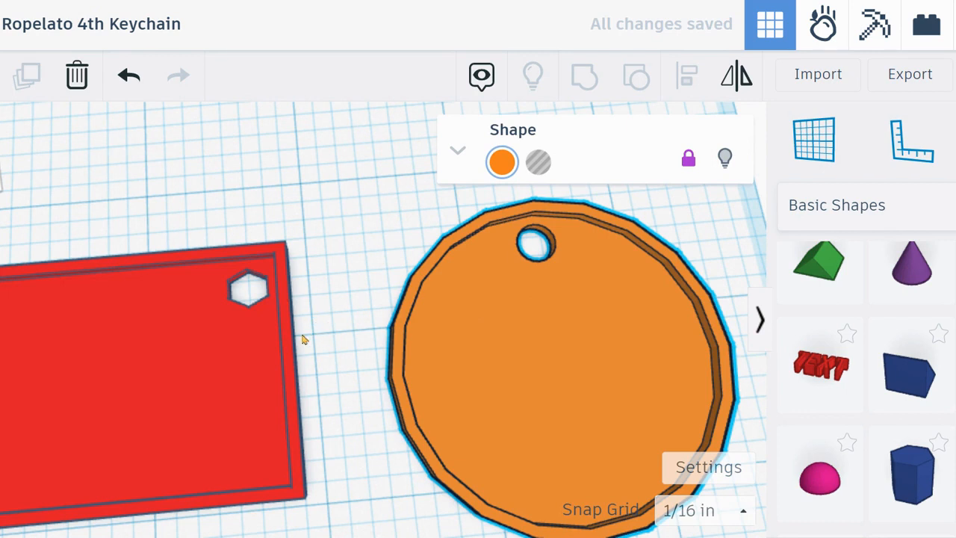
Place a solid Text shape between the two keychain bases and change its text to "Rope"
{"action": "right_click_drag", "start_coordinate": [340, 352], "coordinate": [378, 332]}
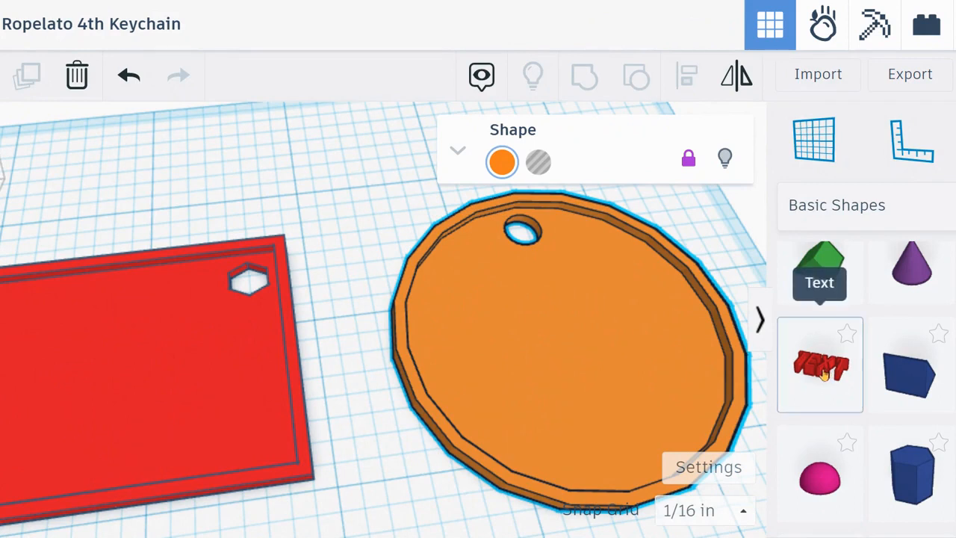
{"action": "left_click_drag", "start_coordinate": [822, 367], "coordinate": [355, 308]}
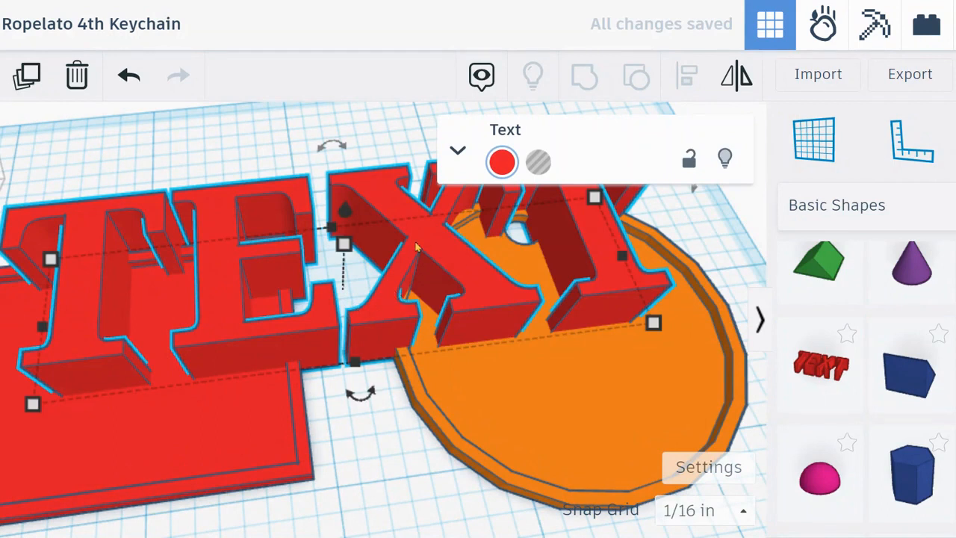
{"action": "left_click", "coordinate": [457, 150]}
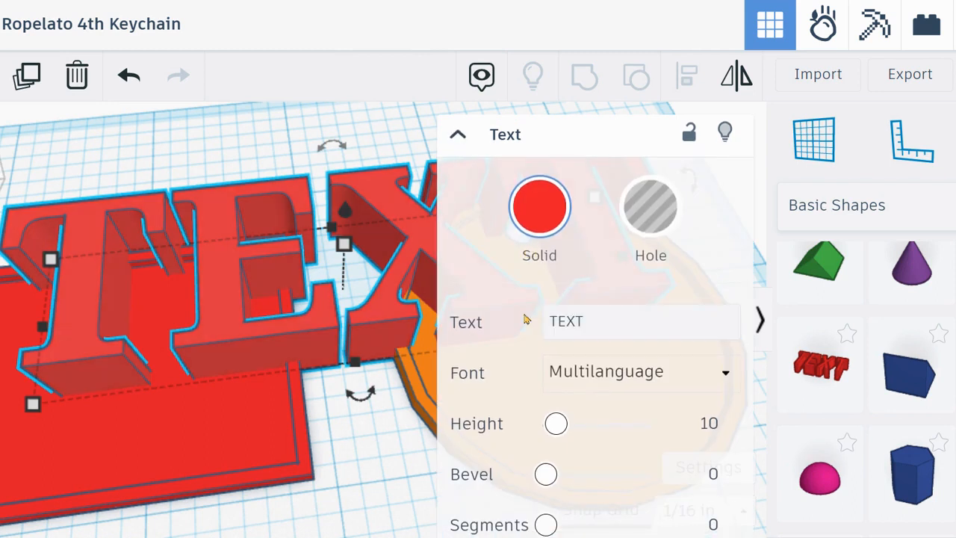
{"action": "left_click", "coordinate": [587, 322]}
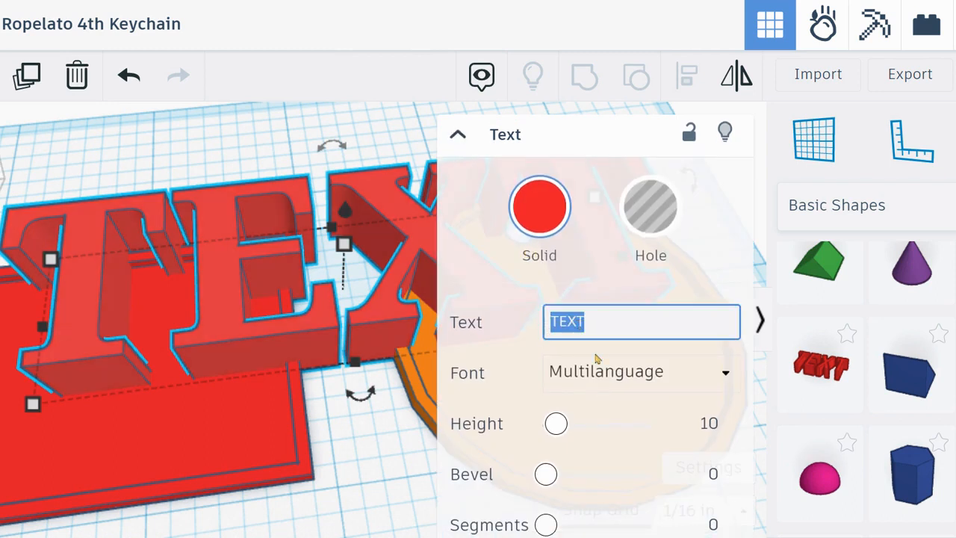
{"action": "type", "text": "R"}
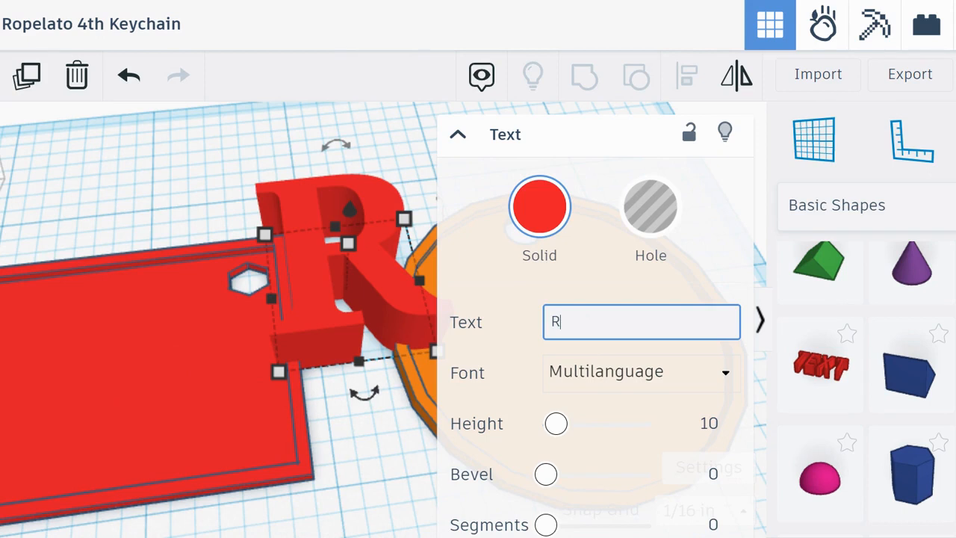
{"action": "type", "text": "ope"}
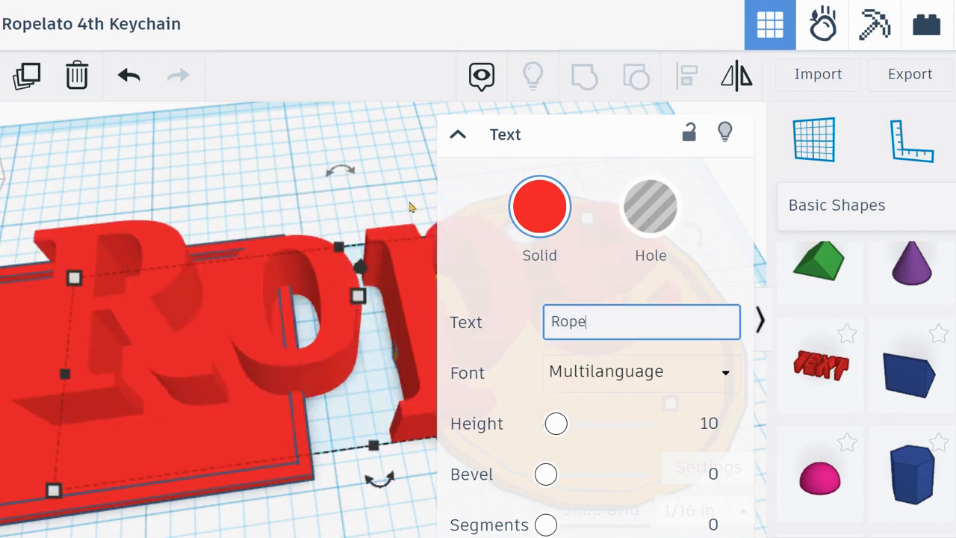
{"action": "key", "text": "Return"}
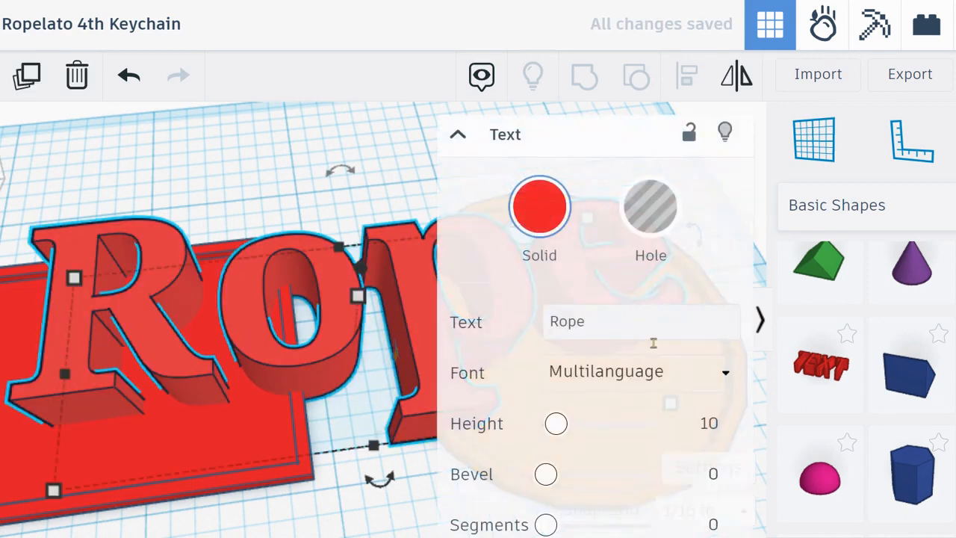
{"action": "left_click", "coordinate": [458, 135]}
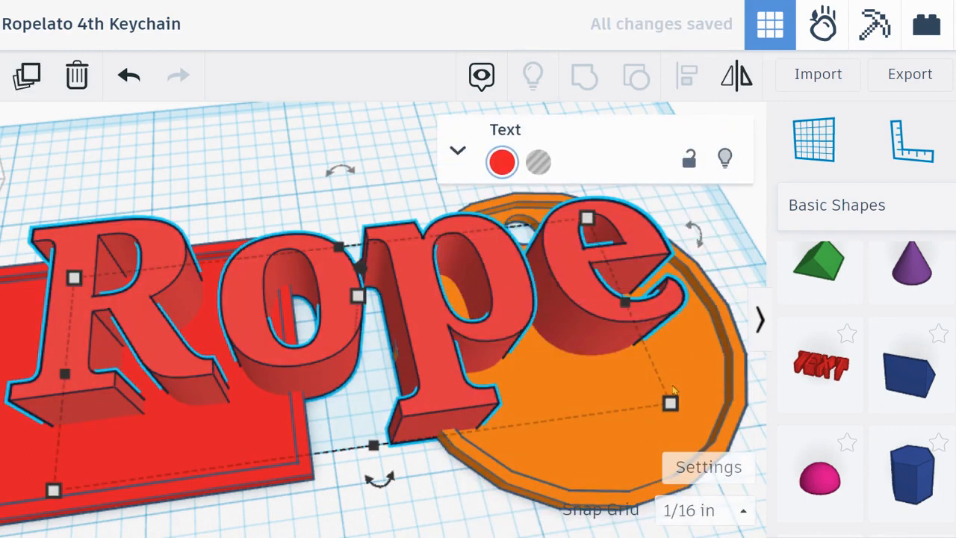
Scale the "Rope" text down and fit it inside the recess of the red box
{"action": "left_click_drag", "start_coordinate": [670, 404], "coordinate": [295, 333]}
{"action": "left_click_drag", "start_coordinate": [187, 290], "coordinate": [115, 369]}
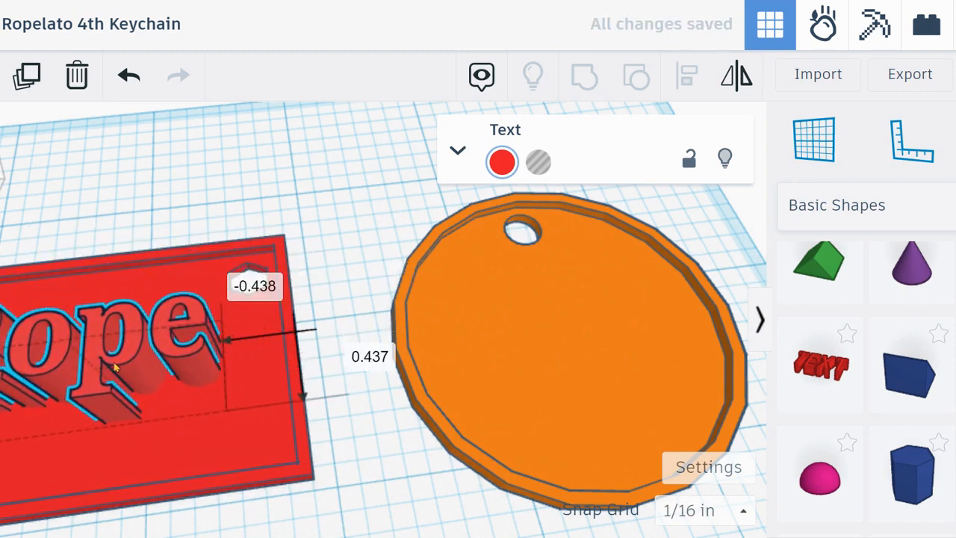
{"action": "left_click_drag", "start_coordinate": [227, 411], "coordinate": [295, 423]}
{"action": "right_click_drag", "start_coordinate": [368, 446], "coordinate": [235, 359]}
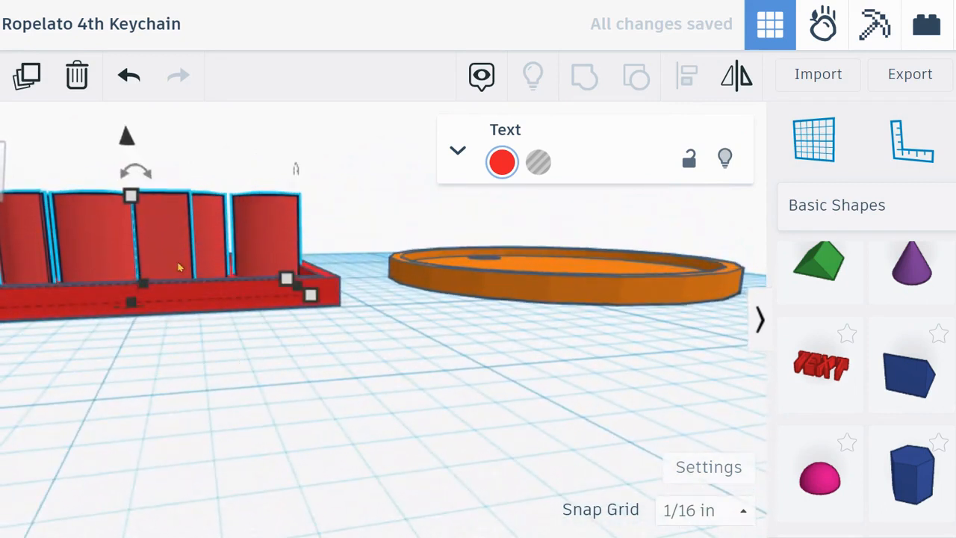
Reduce the height of the "Rope" text to a low relief inside the red base's recess
{"action": "left_click_drag", "start_coordinate": [134, 198], "coordinate": [140, 272]}
{"action": "right_click_drag", "start_coordinate": [262, 373], "coordinate": [224, 336]}
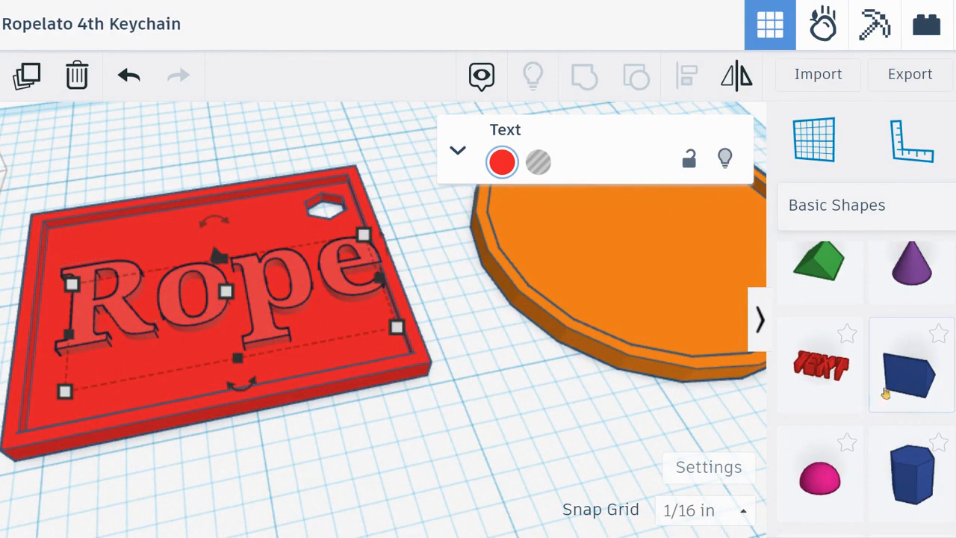
{"action": "scroll", "coordinate": [886, 394], "scroll_direction": "up", "scroll_amount": 3}
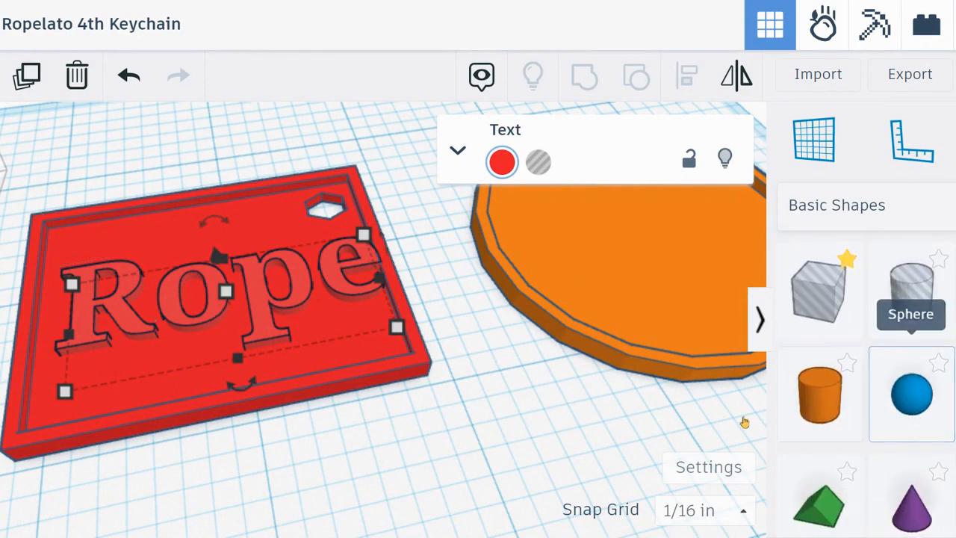
{"action": "middle_click_drag", "start_coordinate": [662, 424], "coordinate": [316, 411]}
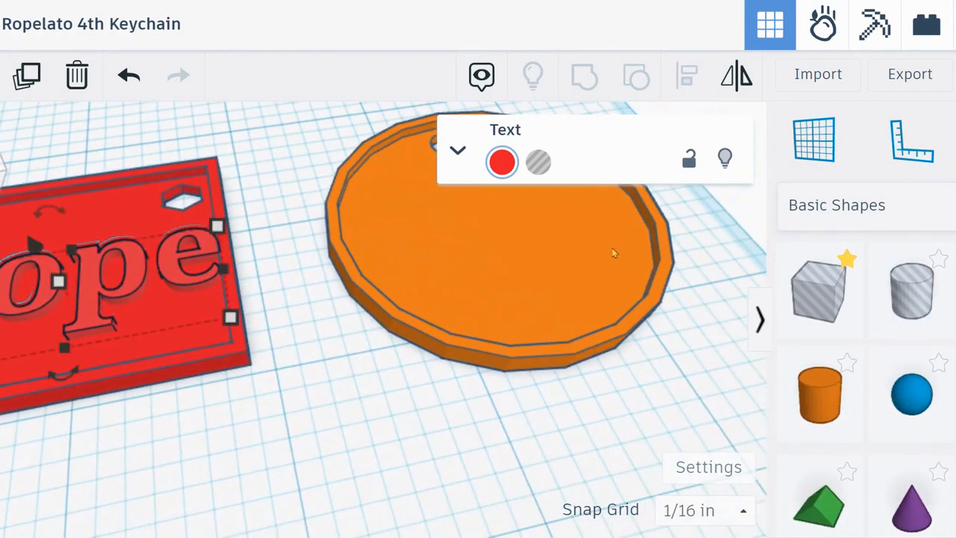
{"action": "scroll", "coordinate": [676, 365], "scroll_direction": "down", "scroll_amount": 2}
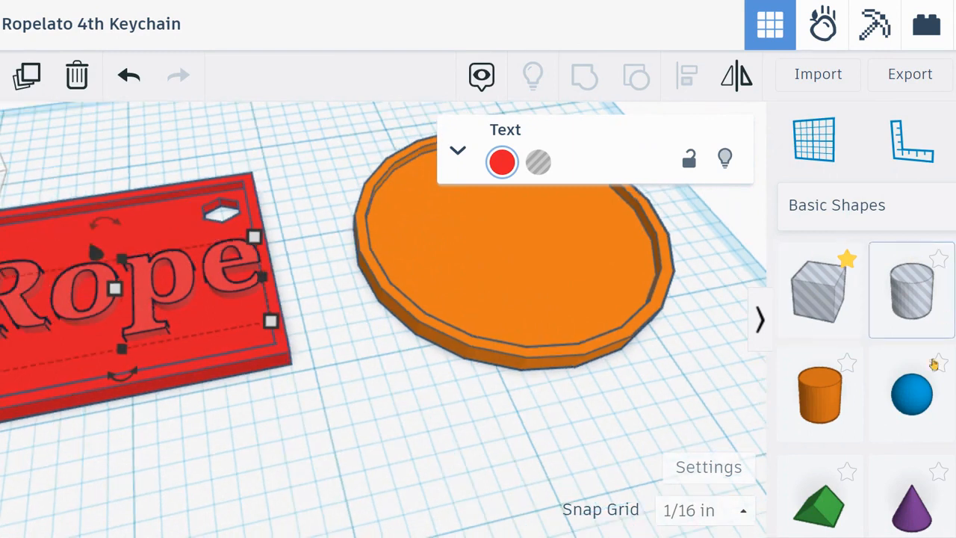
Place the Standing arms up figure from Creatures & Characters on the workplane and move it away from the keychain bases
{"action": "left_click", "coordinate": [905, 217]}
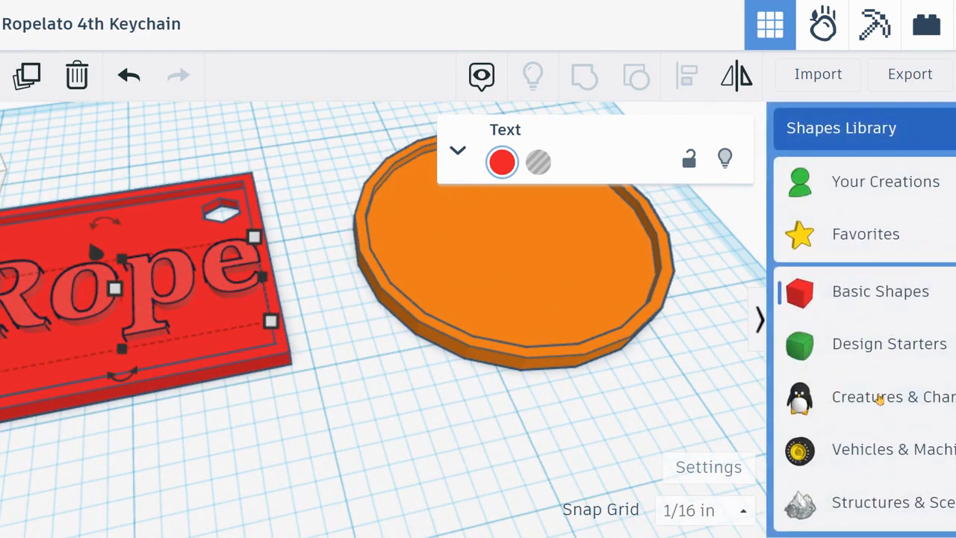
{"action": "left_click", "coordinate": [880, 399]}
{"action": "scroll", "coordinate": [726, 395], "scroll_direction": "down", "scroll_amount": 2}
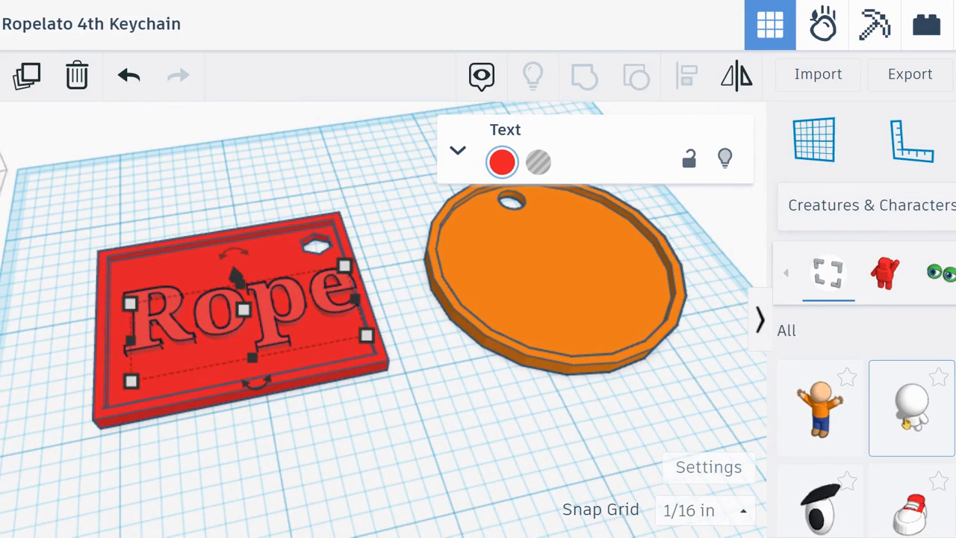
{"action": "left_click", "coordinate": [830, 420]}
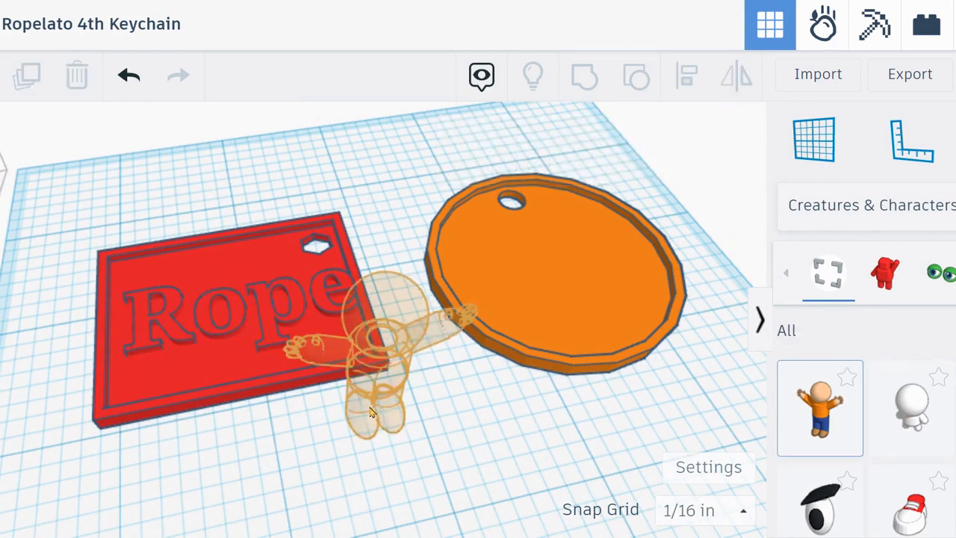
{"action": "left_click", "coordinate": [411, 416]}
{"action": "right_click_drag", "start_coordinate": [581, 386], "coordinate": [459, 384]}
{"action": "scroll", "coordinate": [480, 457], "scroll_direction": "up", "scroll_amount": 2}
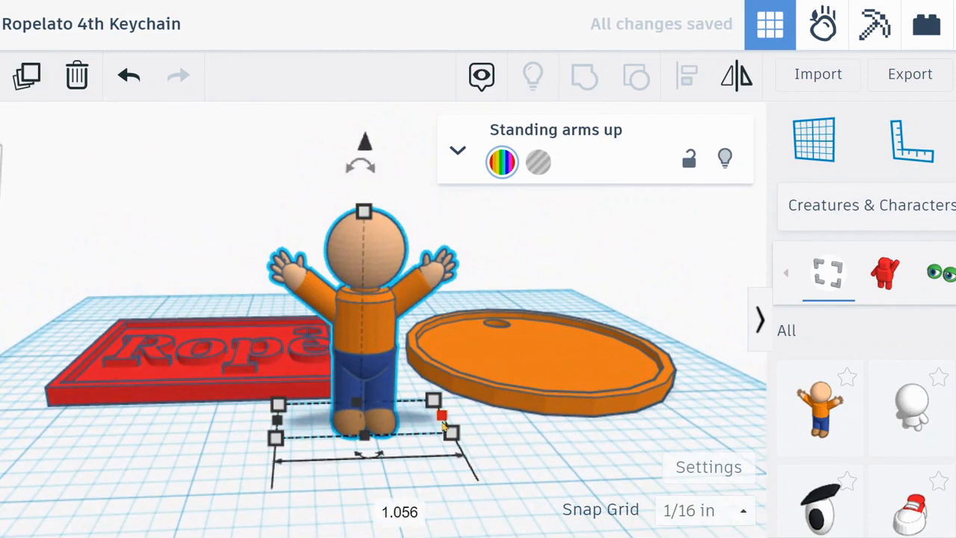
{"action": "right_click_drag", "start_coordinate": [513, 438], "coordinate": [598, 447]}
{"action": "left_click_drag", "start_coordinate": [480, 317], "coordinate": [596, 351]}
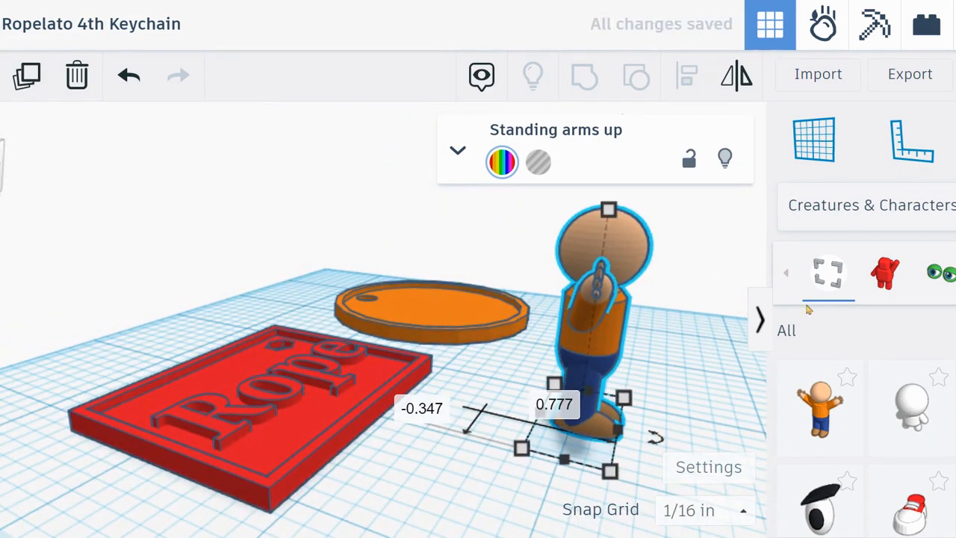
Place a hole box from Basic Shapes next to the figure and enlarge it beyond the figure's height and width
{"action": "left_click", "coordinate": [838, 222]}
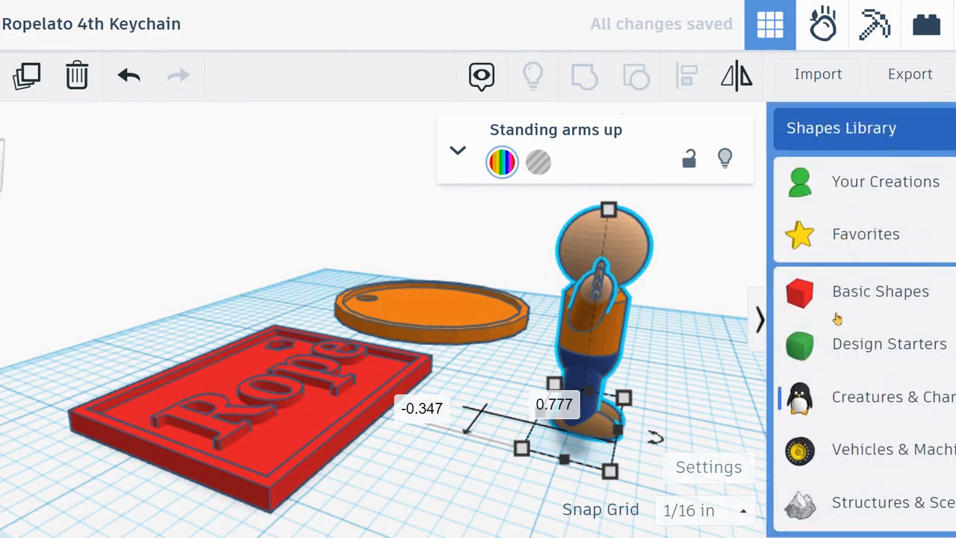
{"action": "left_click", "coordinate": [860, 295]}
{"action": "left_click_drag", "start_coordinate": [830, 301], "coordinate": [536, 411]}
{"action": "left_click_drag", "start_coordinate": [470, 398], "coordinate": [556, 384]}
{"action": "left_click_drag", "start_coordinate": [614, 380], "coordinate": [577, 376]}
{"action": "left_click_drag", "start_coordinate": [574, 259], "coordinate": [585, 183]}
Fit the hole box over the back half of the figure and group the two to slice that half off
{"action": "right_click_drag", "start_coordinate": [675, 367], "coordinate": [523, 396]}
{"action": "left_click_drag", "start_coordinate": [234, 508], "coordinate": [192, 513]}
{"action": "right_click_drag", "start_coordinate": [518, 508], "coordinate": [133, 312]}
{"action": "left_click_drag", "start_coordinate": [90, 303], "coordinate": [116, 287]}
{"action": "right_click_drag", "start_coordinate": [124, 344], "coordinate": [39, 431]}
{"action": "left_click_drag", "start_coordinate": [53, 446], "coordinate": [82, 478]}
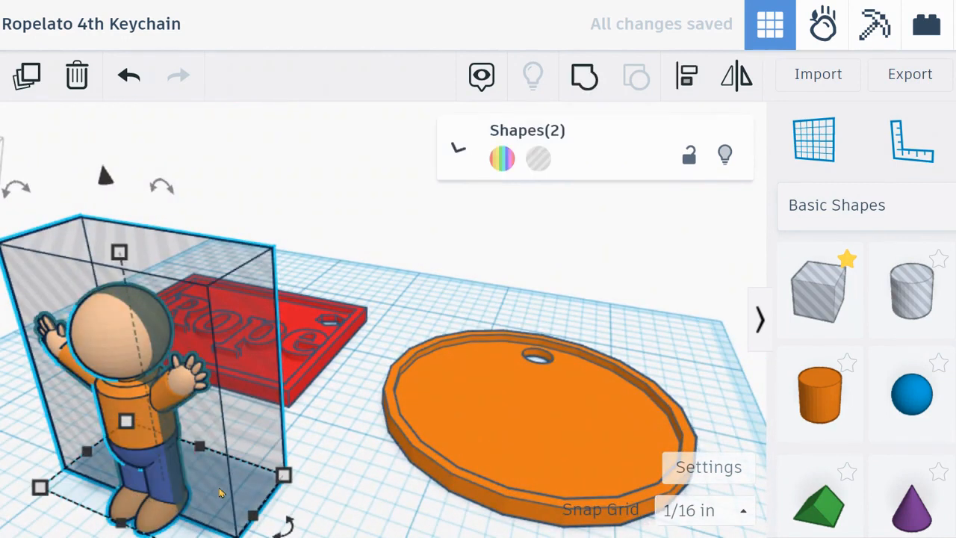
{"action": "left_click", "coordinate": [582, 78]}
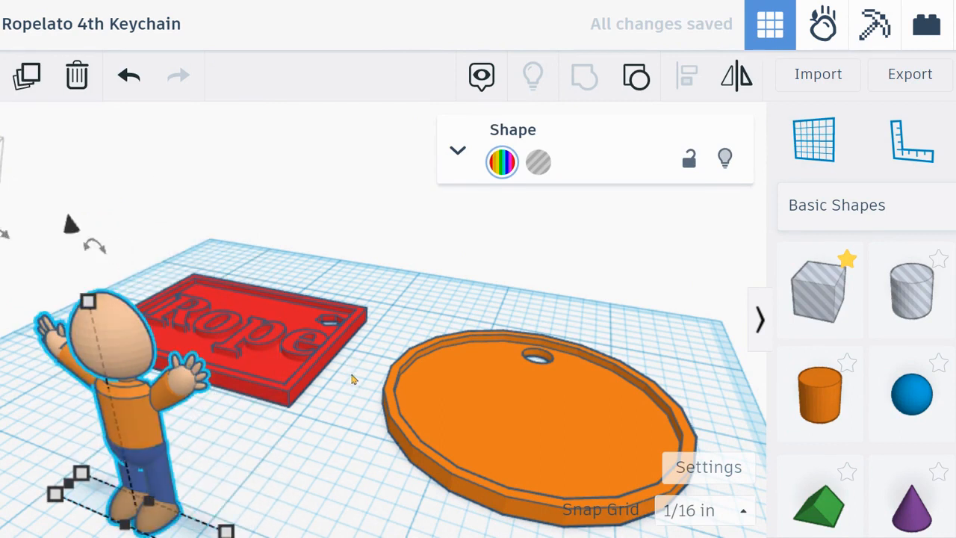
Rotate the sliced figure by -90° so it lies on its flat back, and lower it to the workplane
{"action": "right_click_drag", "start_coordinate": [279, 447], "coordinate": [94, 332]}
{"action": "left_click_drag", "start_coordinate": [33, 174], "coordinate": [79, 209]}
{"action": "mouse_move", "coordinate": [35, 171]}
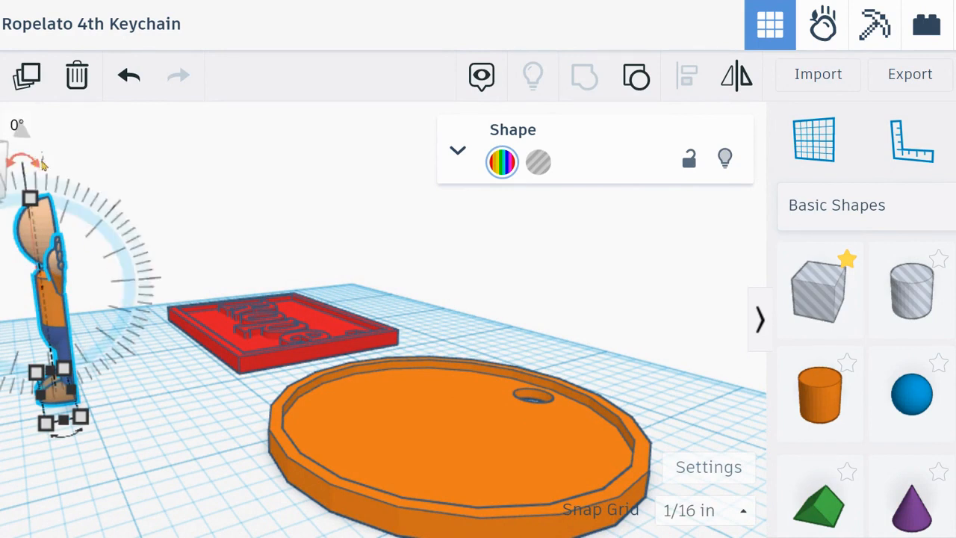
{"action": "middle_click_drag", "start_coordinate": [63, 318], "coordinate": [168, 288]}
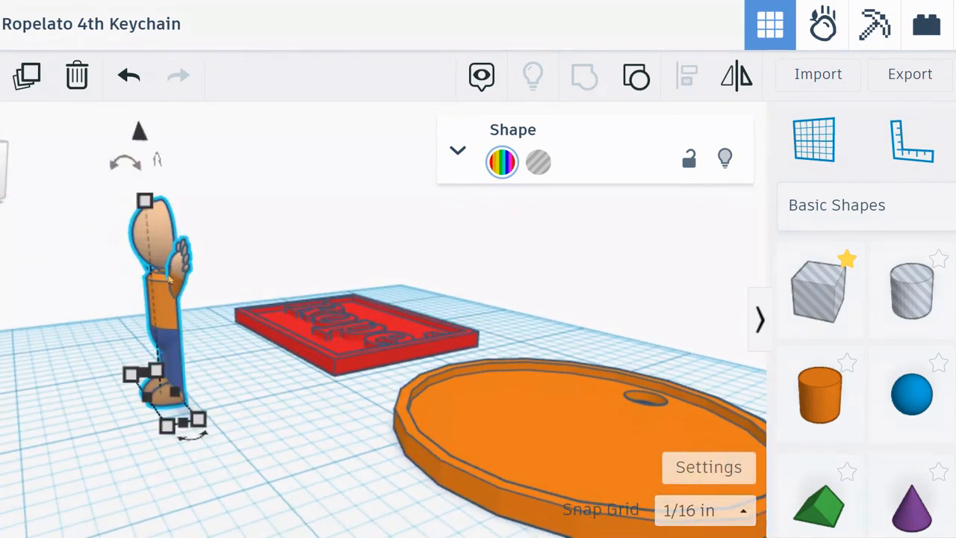
{"action": "mouse_move", "coordinate": [132, 168]}
{"action": "left_click_drag", "start_coordinate": [133, 173], "coordinate": [216, 293]}
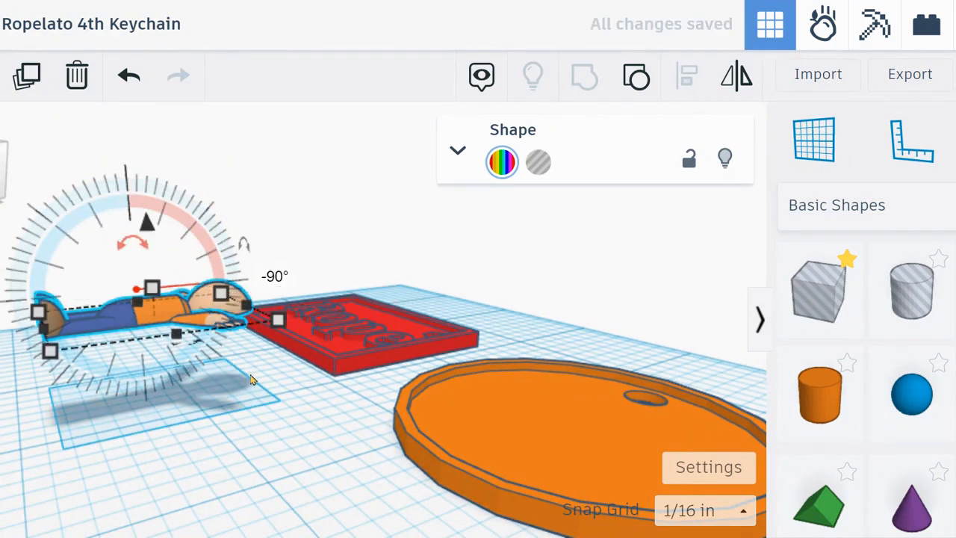
{"action": "right_click_drag", "start_coordinate": [173, 404], "coordinate": [209, 206]}
{"action": "left_click_drag", "start_coordinate": [209, 206], "coordinate": [224, 284]}
{"action": "right_click_drag", "start_coordinate": [224, 284], "coordinate": [363, 495]}
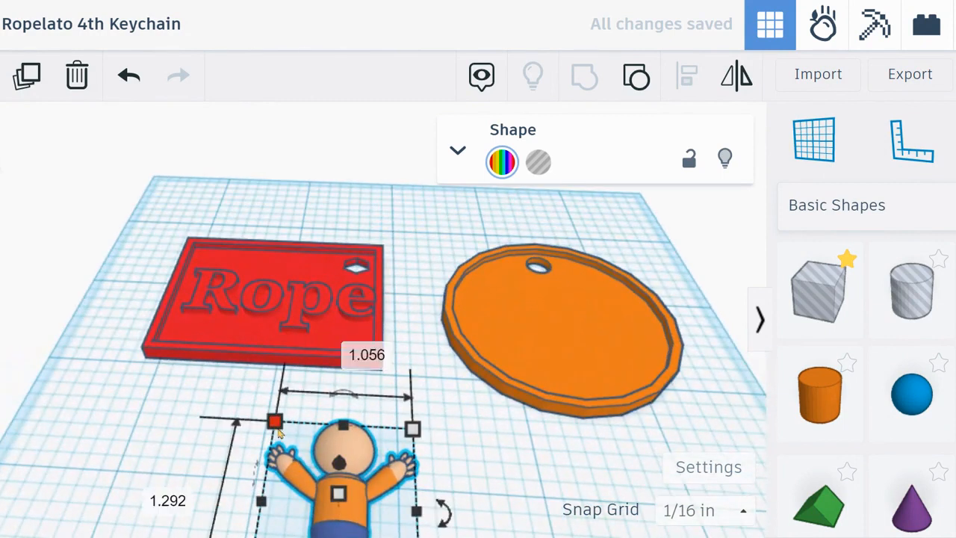
Scale the figure down, move it over the "Rope" text in the red base, and flatten its height to 0.062 in
{"action": "left_click_drag", "start_coordinate": [364, 495], "coordinate": [236, 267]}
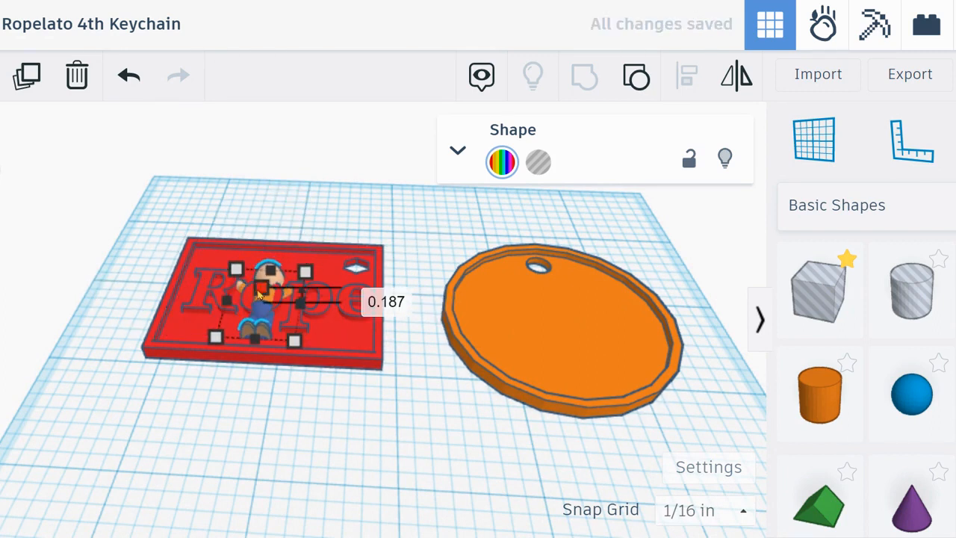
{"action": "left_click_drag", "start_coordinate": [260, 296], "coordinate": [260, 297]}
{"action": "left_click", "coordinate": [296, 405]}
{"action": "right_click_drag", "start_coordinate": [296, 406], "coordinate": [324, 354]}
{"action": "left_click", "coordinate": [256, 329]}
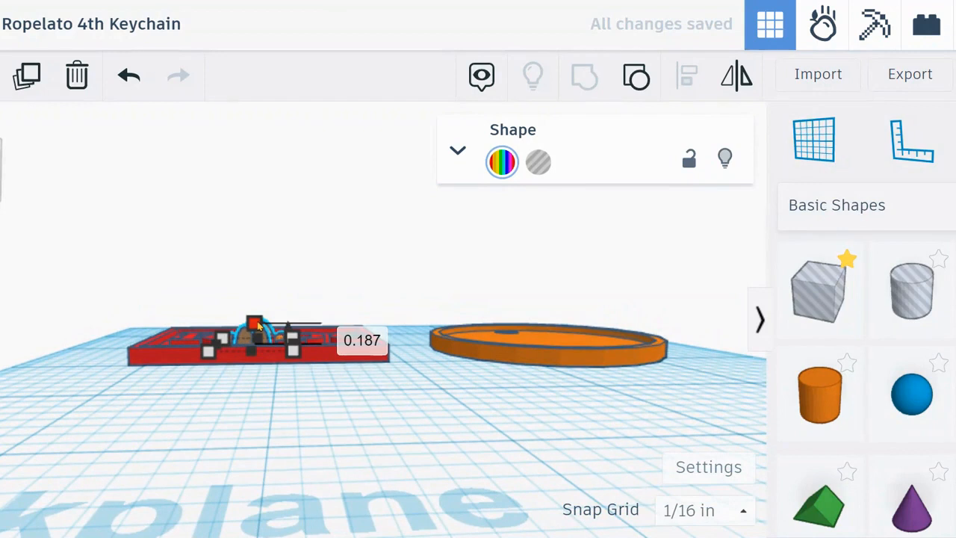
{"action": "left_click_drag", "start_coordinate": [258, 331], "coordinate": [260, 338]}
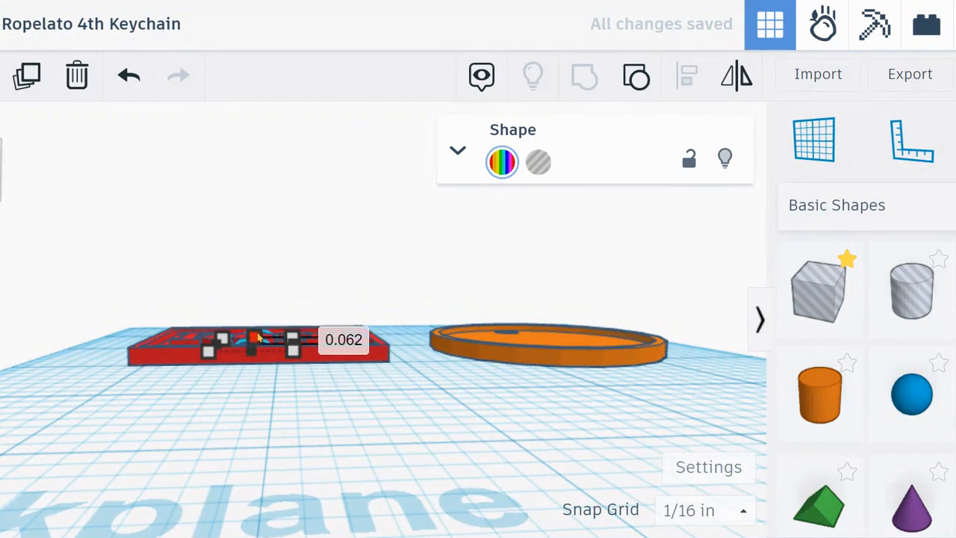
Stretch the figure lengthwise to 1.105 in within the red base's recess and deselect it
{"action": "right_click_drag", "start_coordinate": [292, 367], "coordinate": [280, 421]}
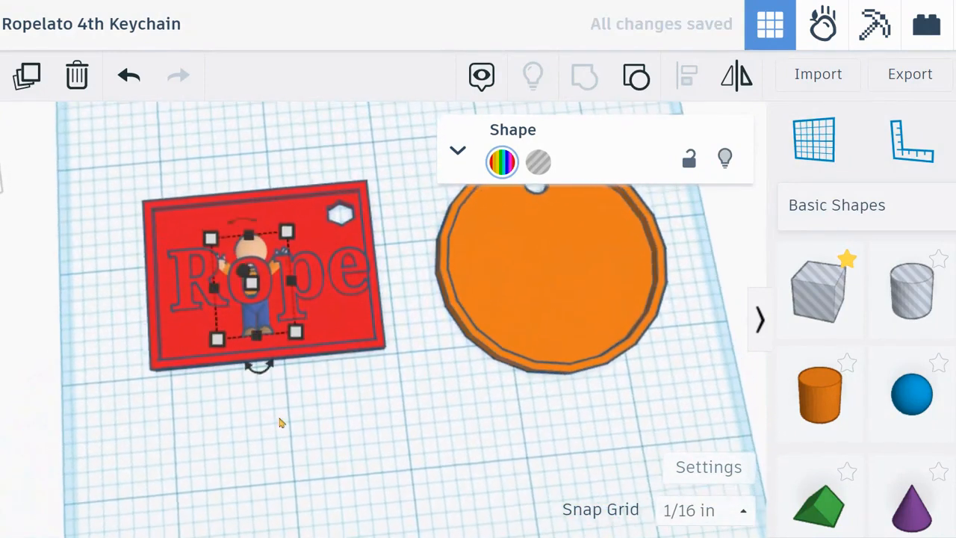
{"action": "left_click_drag", "start_coordinate": [251, 250], "coordinate": [250, 233]}
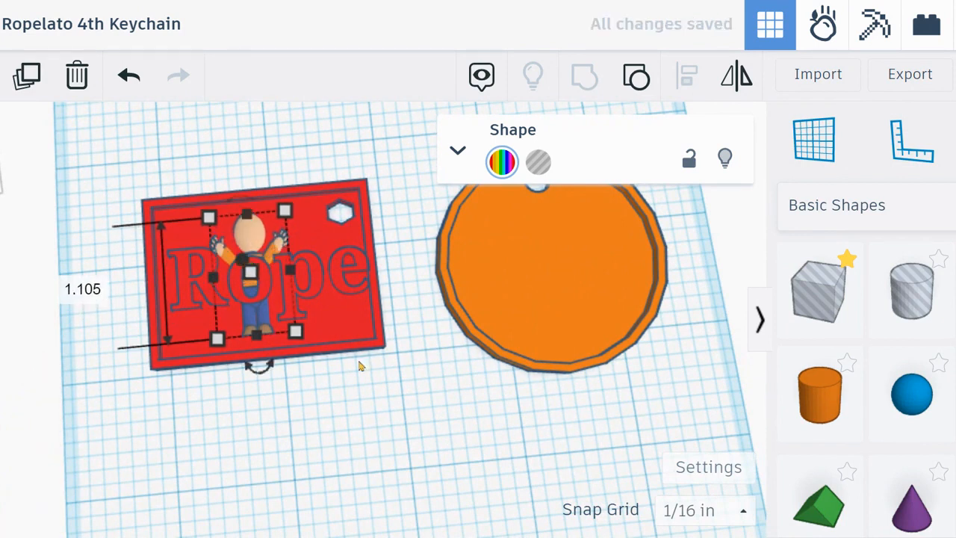
{"action": "left_click", "coordinate": [374, 411]}
{"action": "right_click_drag", "start_coordinate": [349, 436], "coordinate": [379, 530]}
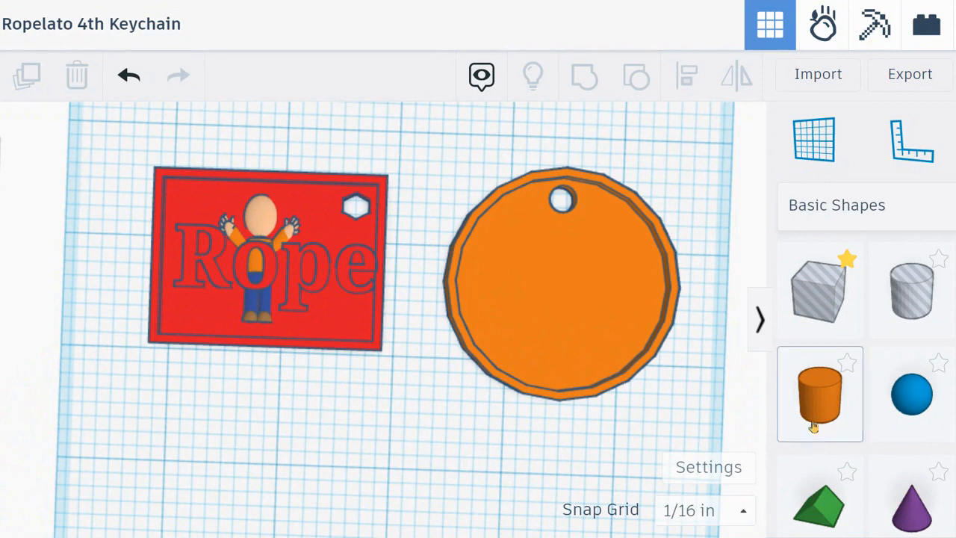
Check from the side and from above whether the text and figure stay below the red base's rim
{"action": "scroll", "coordinate": [836, 452], "scroll_direction": "down", "scroll_amount": 5}
{"action": "scroll", "coordinate": [839, 456], "scroll_direction": "down", "scroll_amount": 3}
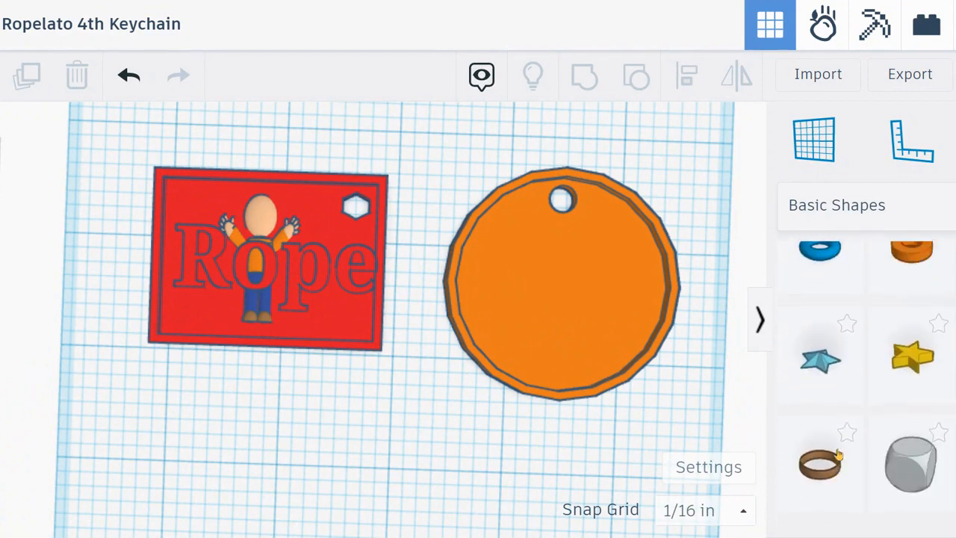
{"action": "right_click_drag", "start_coordinate": [306, 467], "coordinate": [325, 333]}
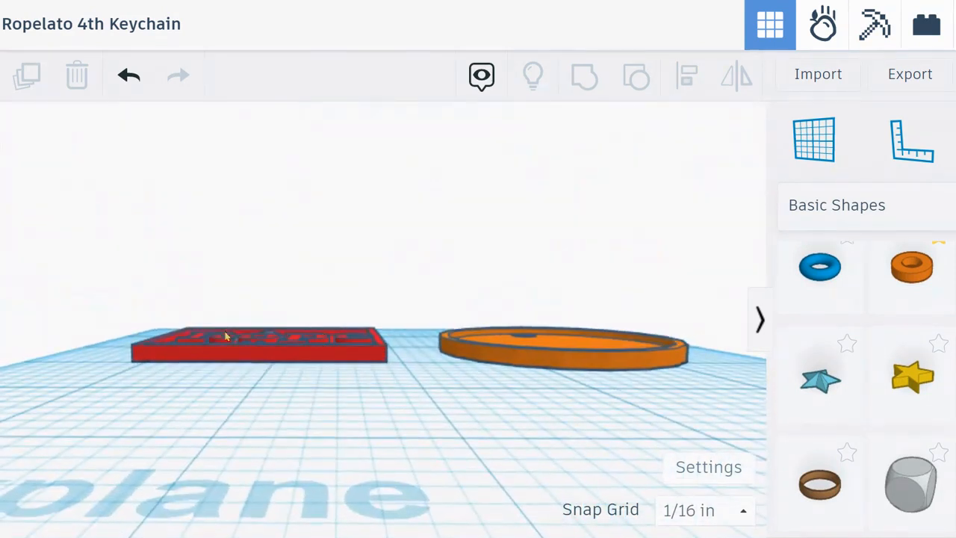
{"action": "right_click_drag", "start_coordinate": [254, 389], "coordinate": [103, 271]}
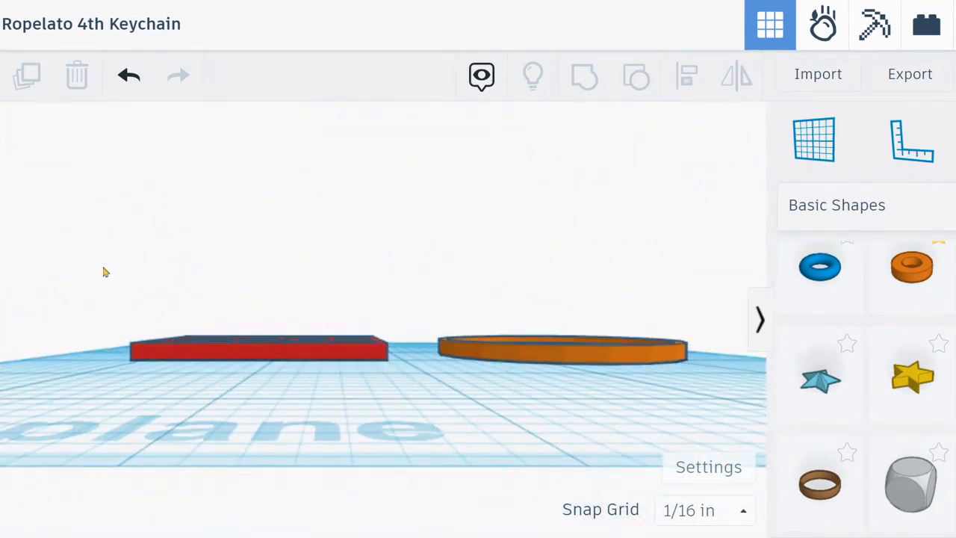
{"action": "right_click_drag", "start_coordinate": [276, 431], "coordinate": [283, 425]}
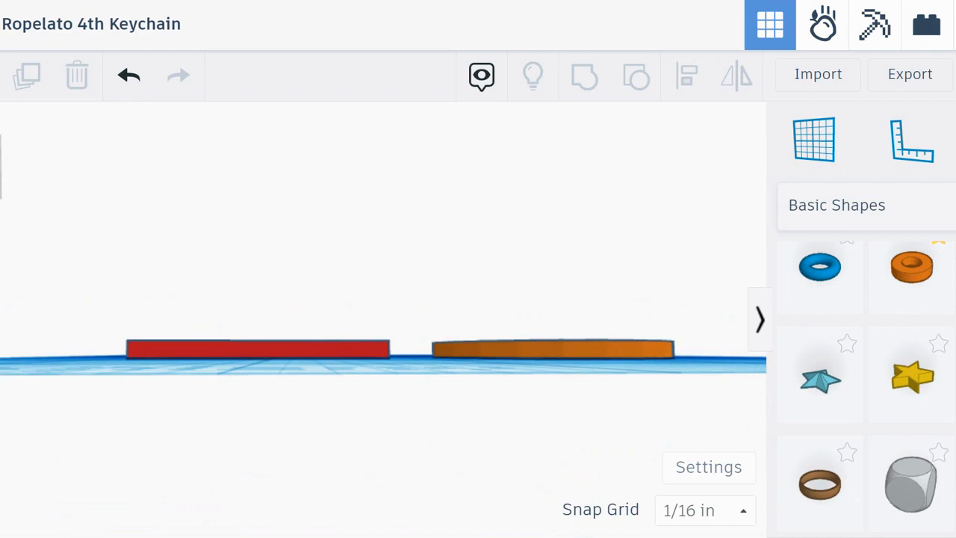
{"action": "right_click_drag", "start_coordinate": [420, 455], "coordinate": [382, 447]}
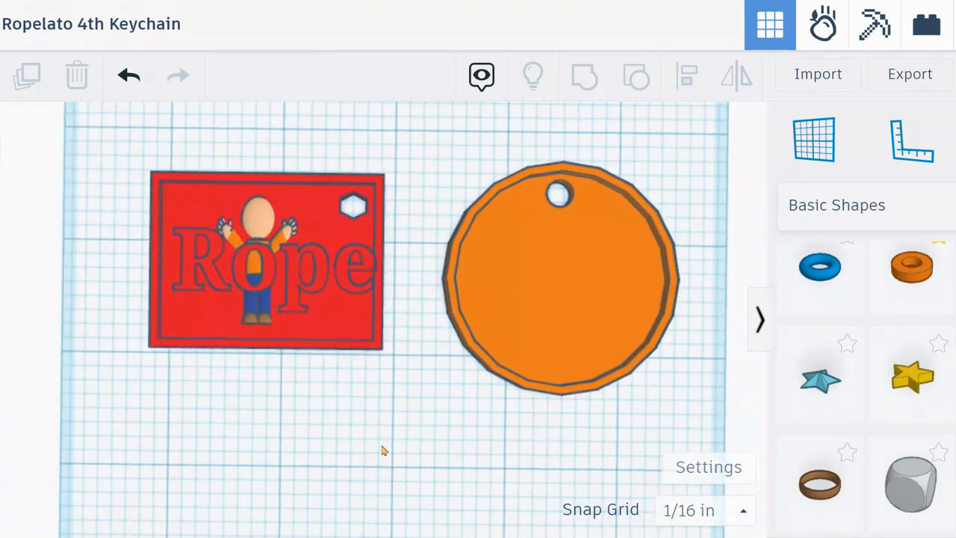